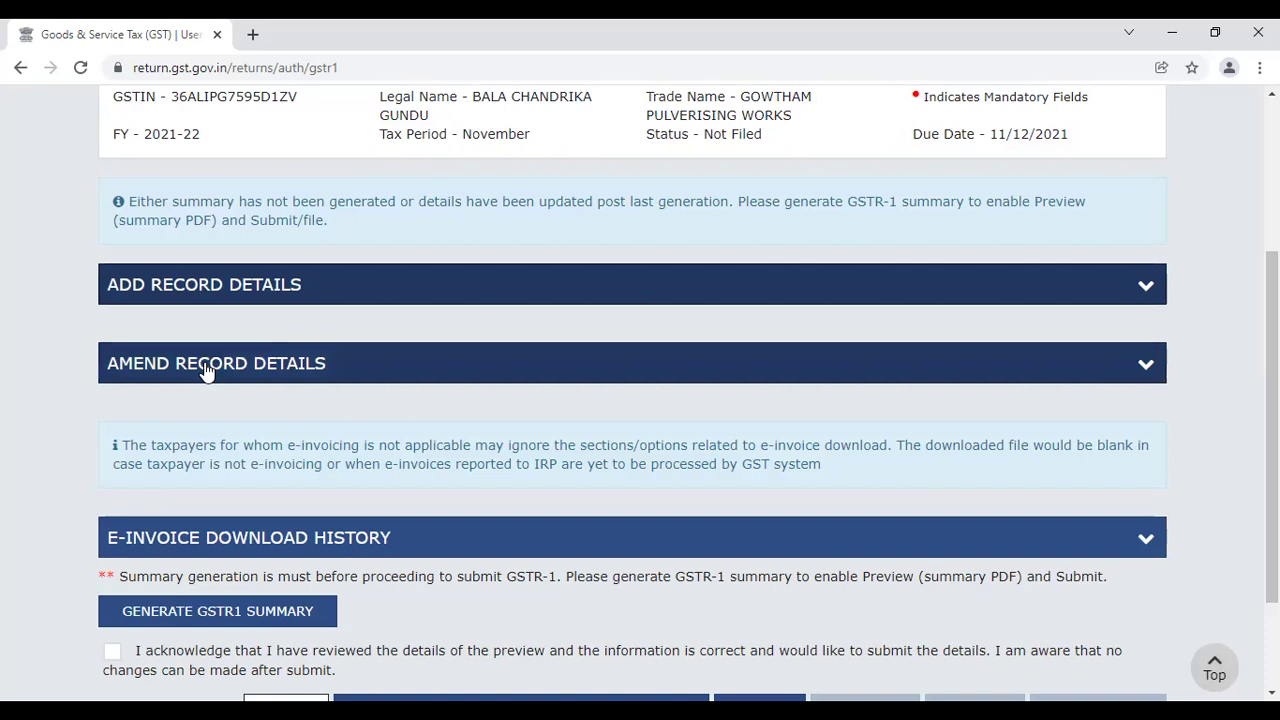
Expand the Add Record Details section of the November GSTR-1 and look over its record tiles
{"action": "left_click", "coordinate": [175, 297]}
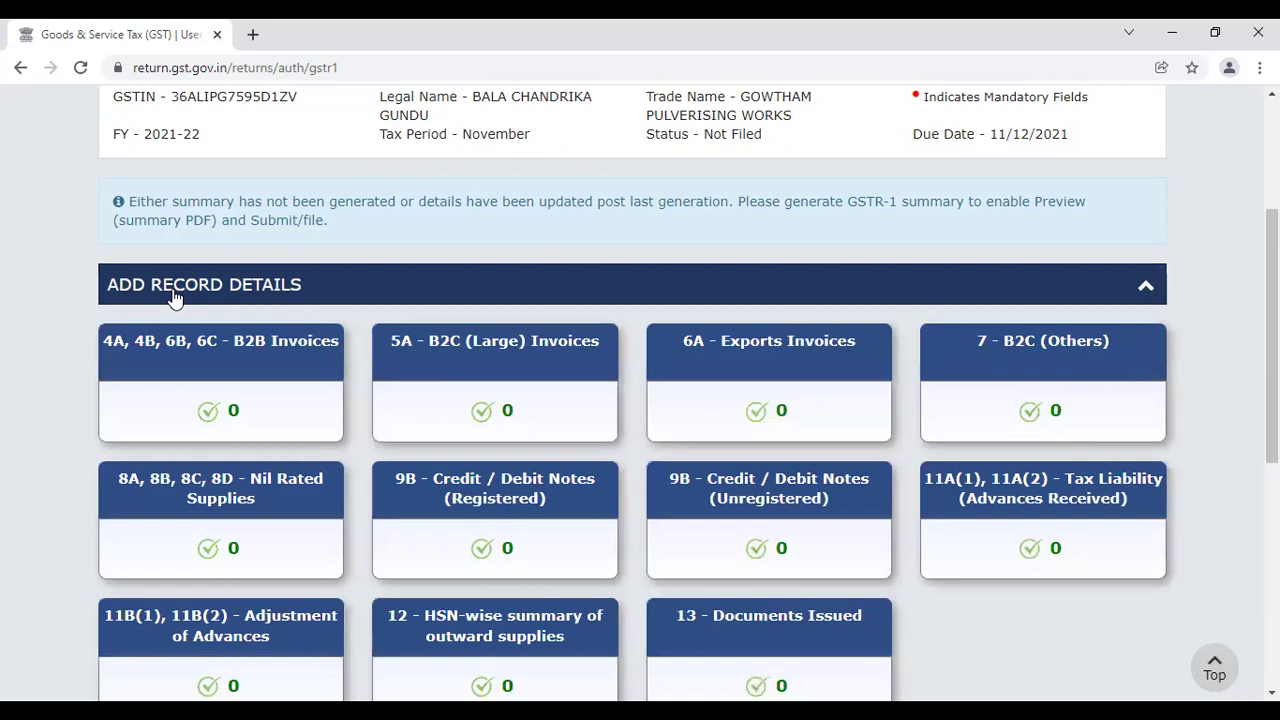
{"action": "scroll", "coordinate": [1272, 400], "scroll_direction": "down", "scroll_amount": 2}
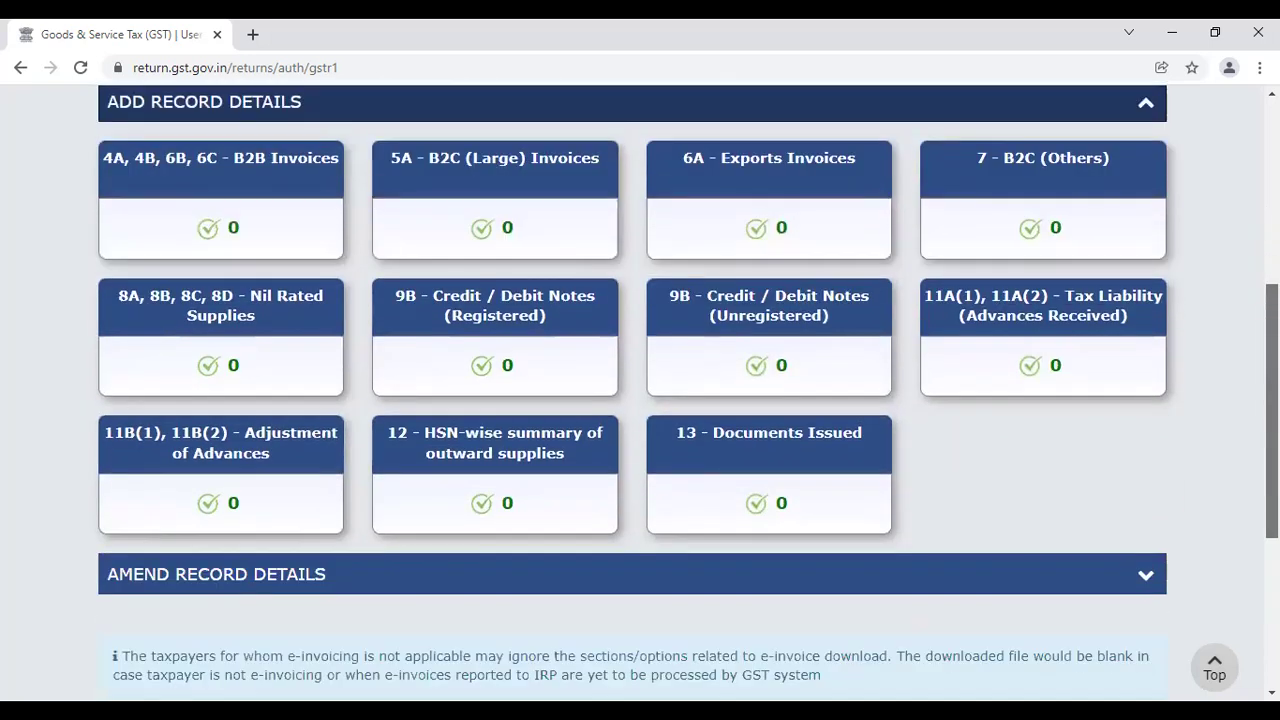
{"action": "scroll", "coordinate": [1272, 400], "scroll_direction": "down", "scroll_amount": 1}
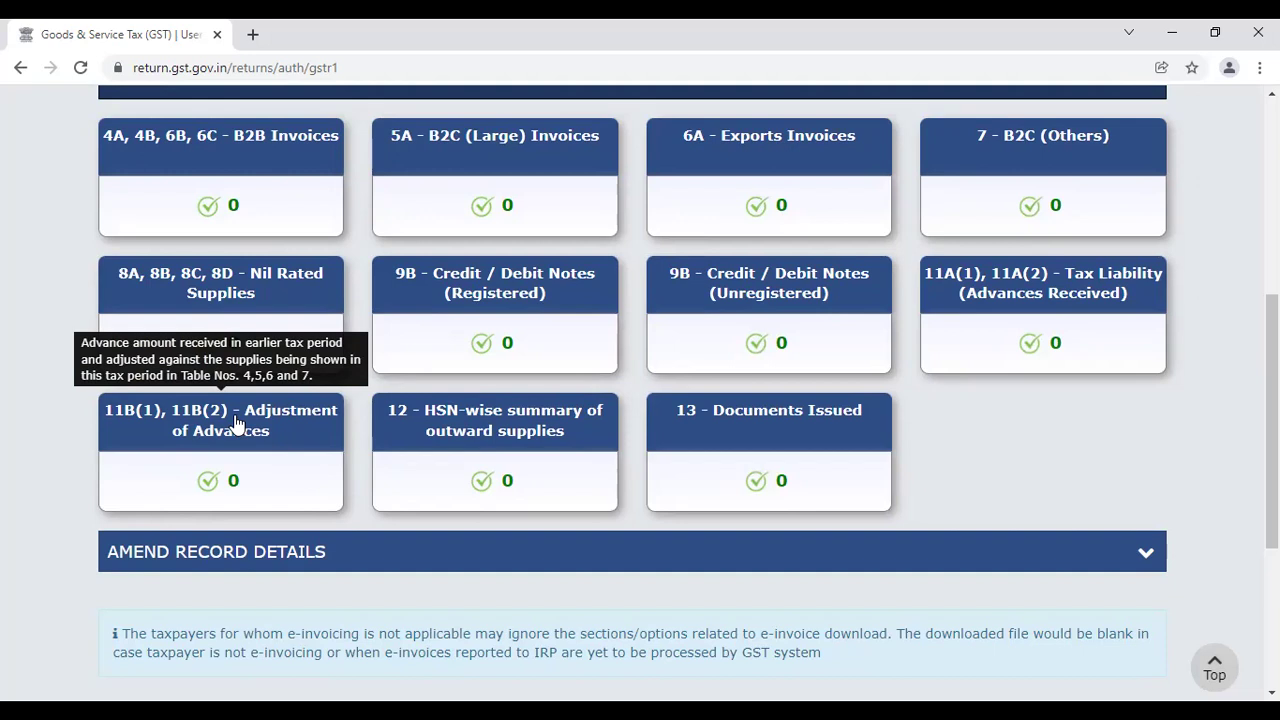
Open the B2B Invoices tile, inspect the blank Add Invoice form and return to the GSTR-1 page without saving
{"action": "left_click", "coordinate": [296, 140]}
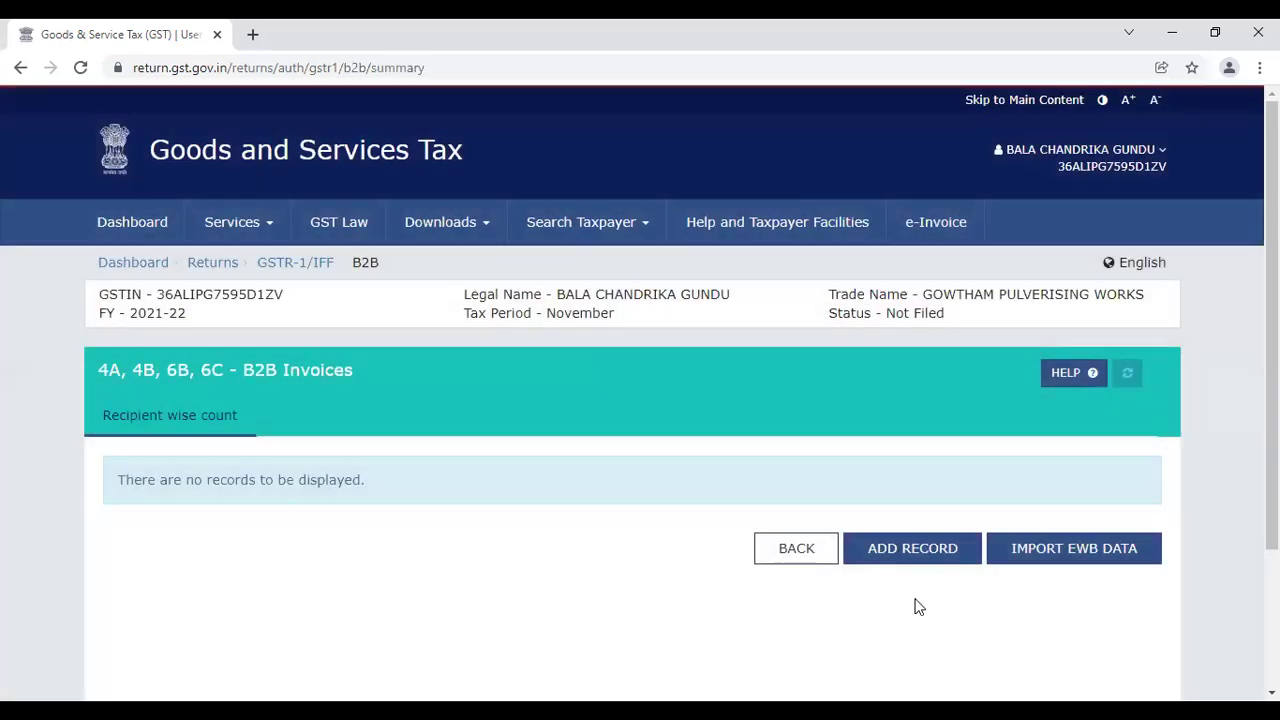
{"action": "left_click", "coordinate": [918, 560]}
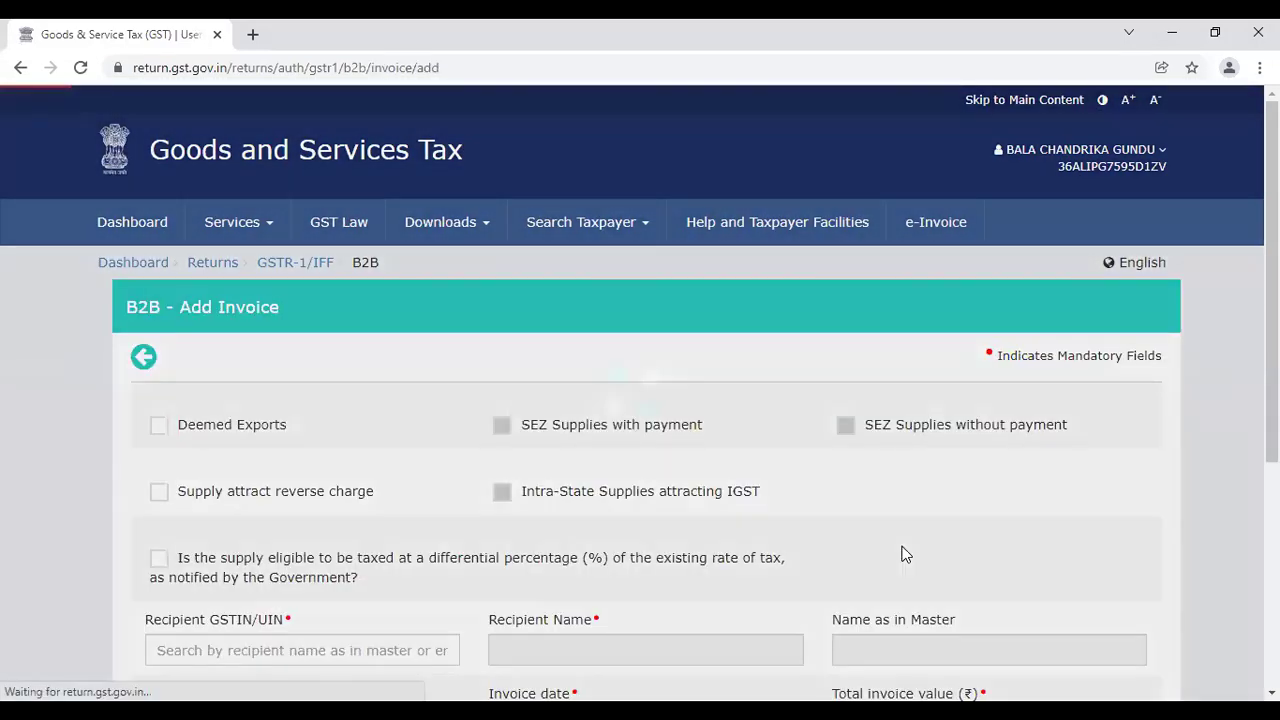
{"action": "scroll", "coordinate": [640, 400], "scroll_direction": "down", "scroll_amount": 3}
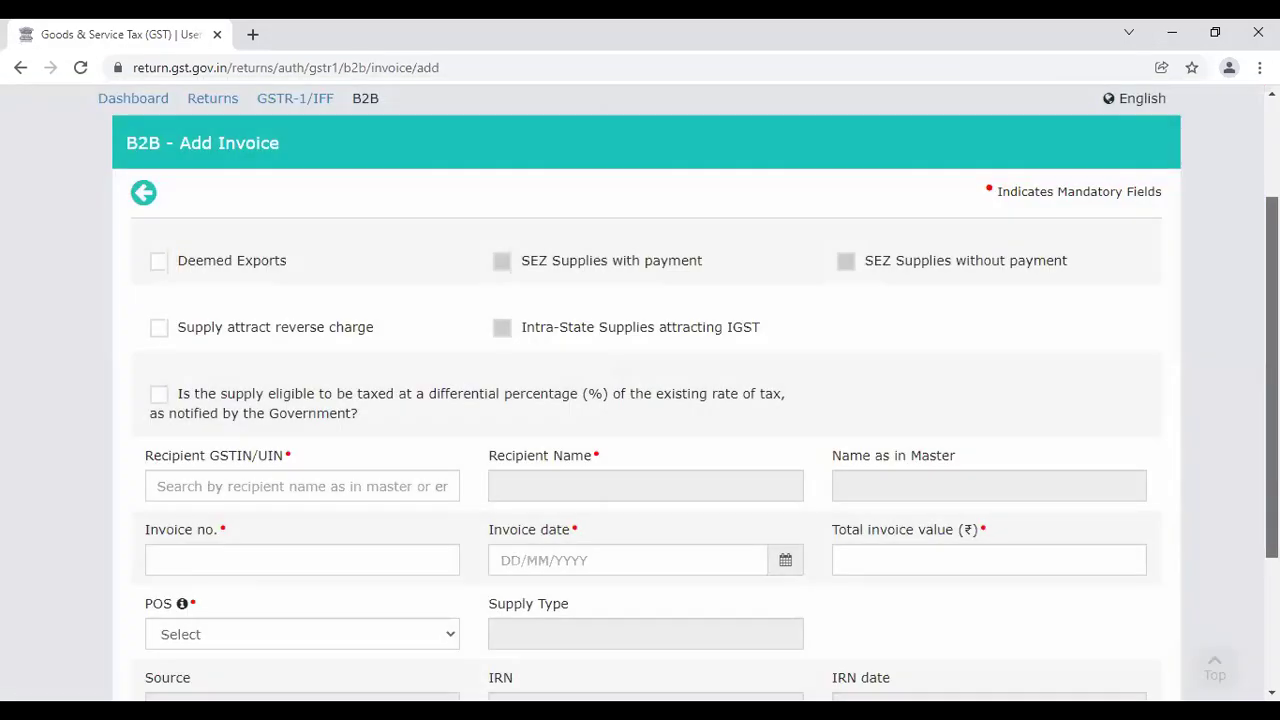
{"action": "scroll", "coordinate": [1020, 630], "scroll_direction": "down", "scroll_amount": 1}
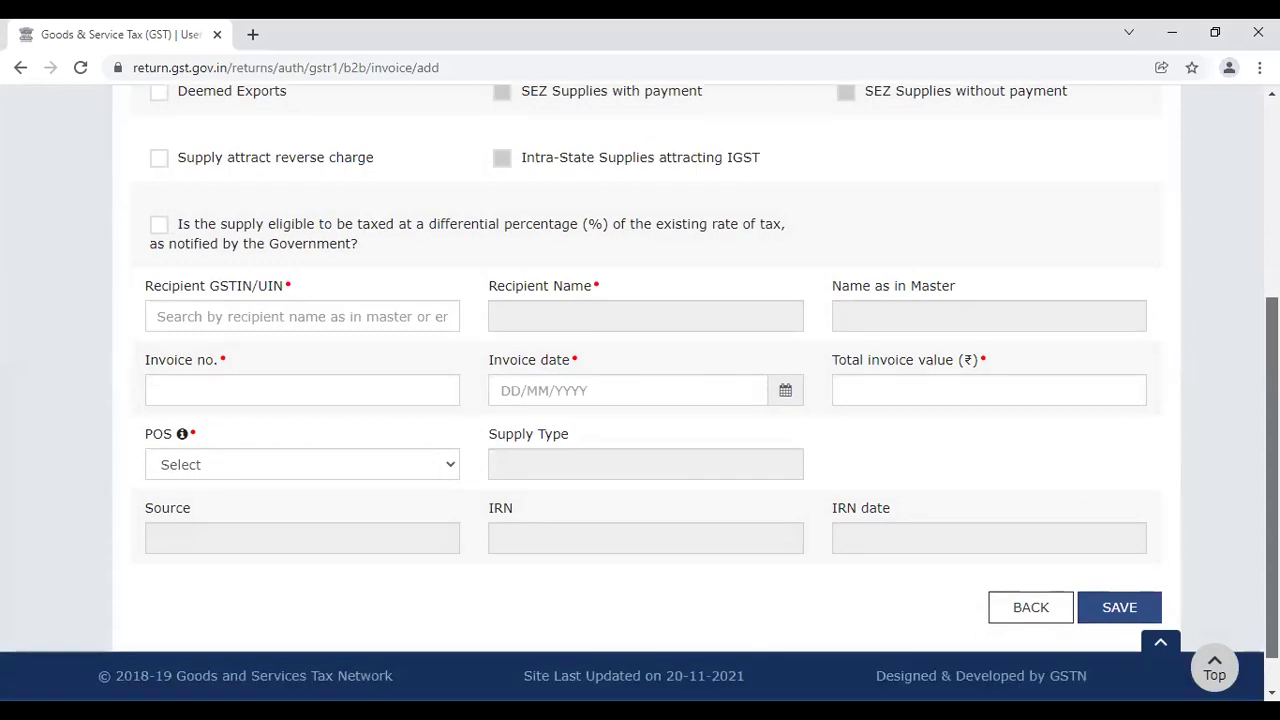
{"action": "left_click", "coordinate": [1016, 617]}
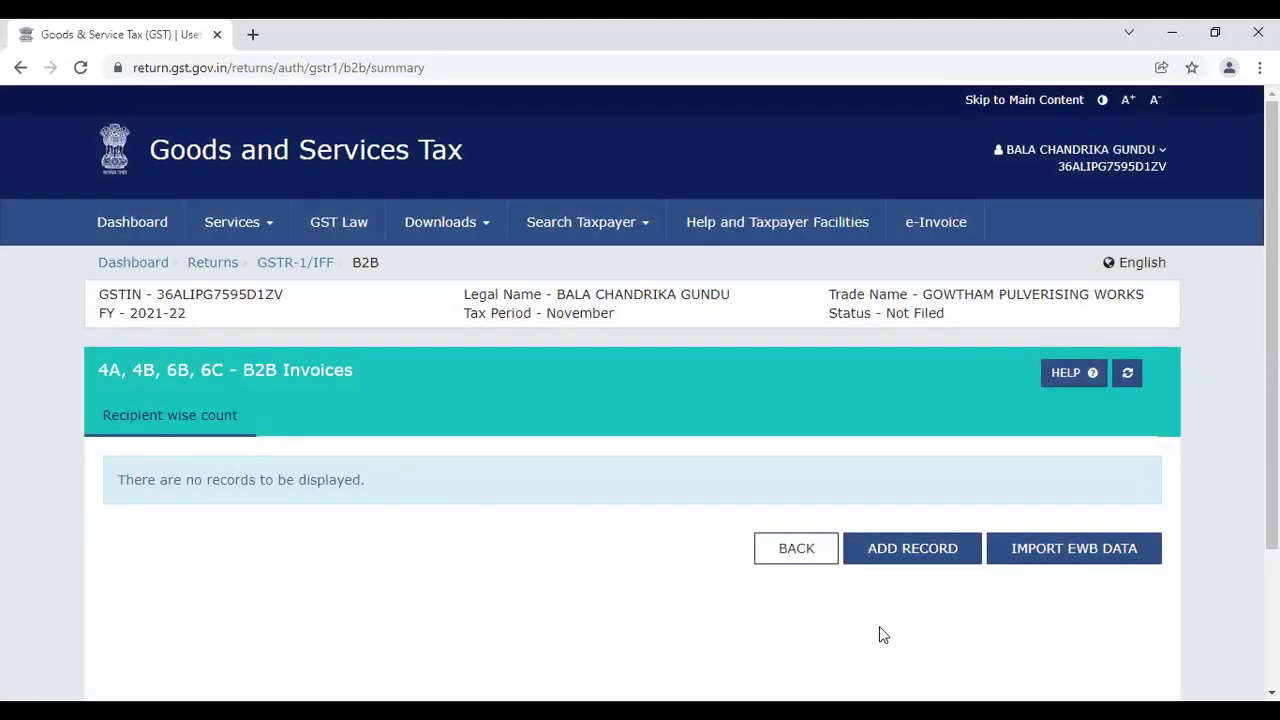
{"action": "left_click", "coordinate": [789, 546]}
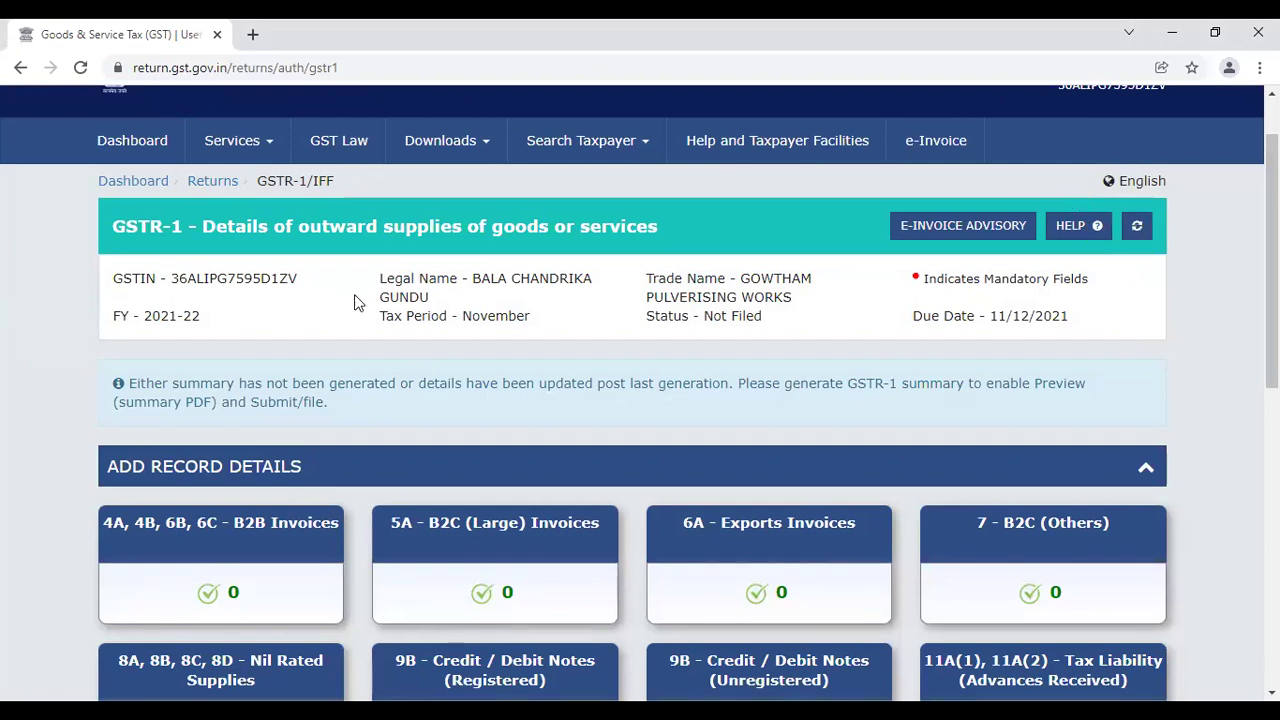
Search File Returns for October, open that month's GSTR-1 and view its B2B Invoices record details
{"action": "left_click", "coordinate": [213, 184]}
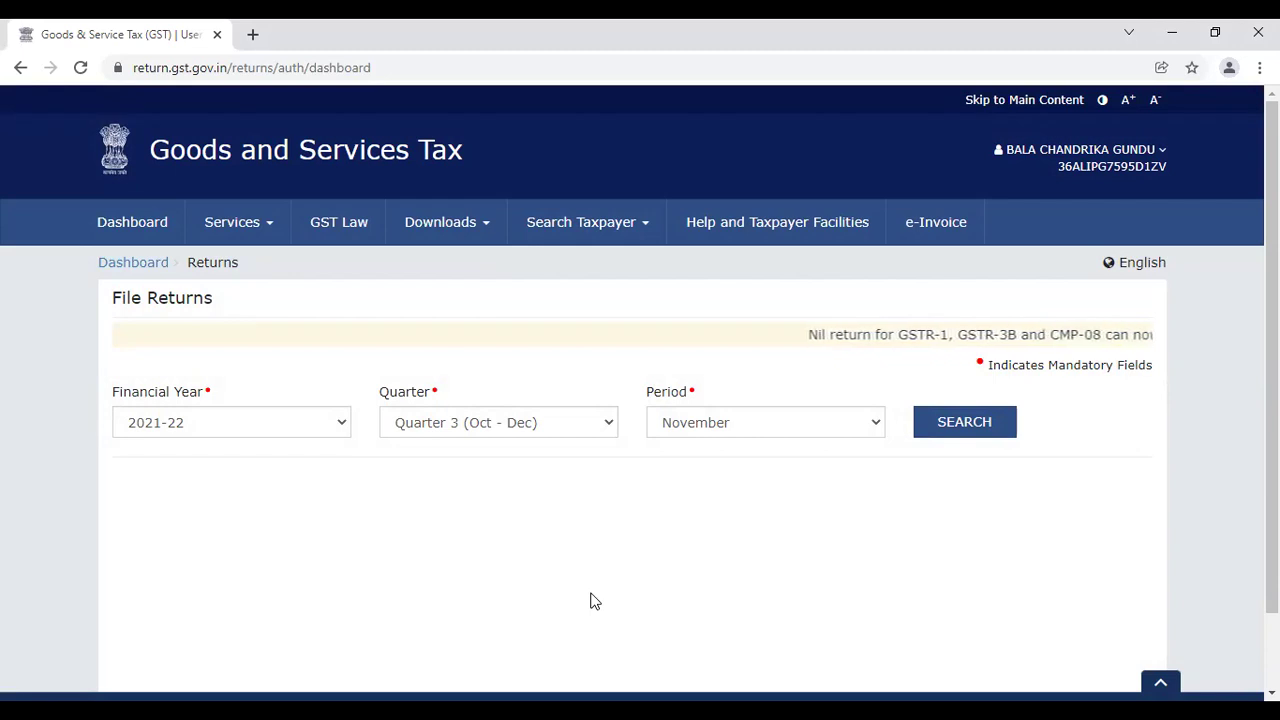
{"action": "left_click", "coordinate": [729, 422]}
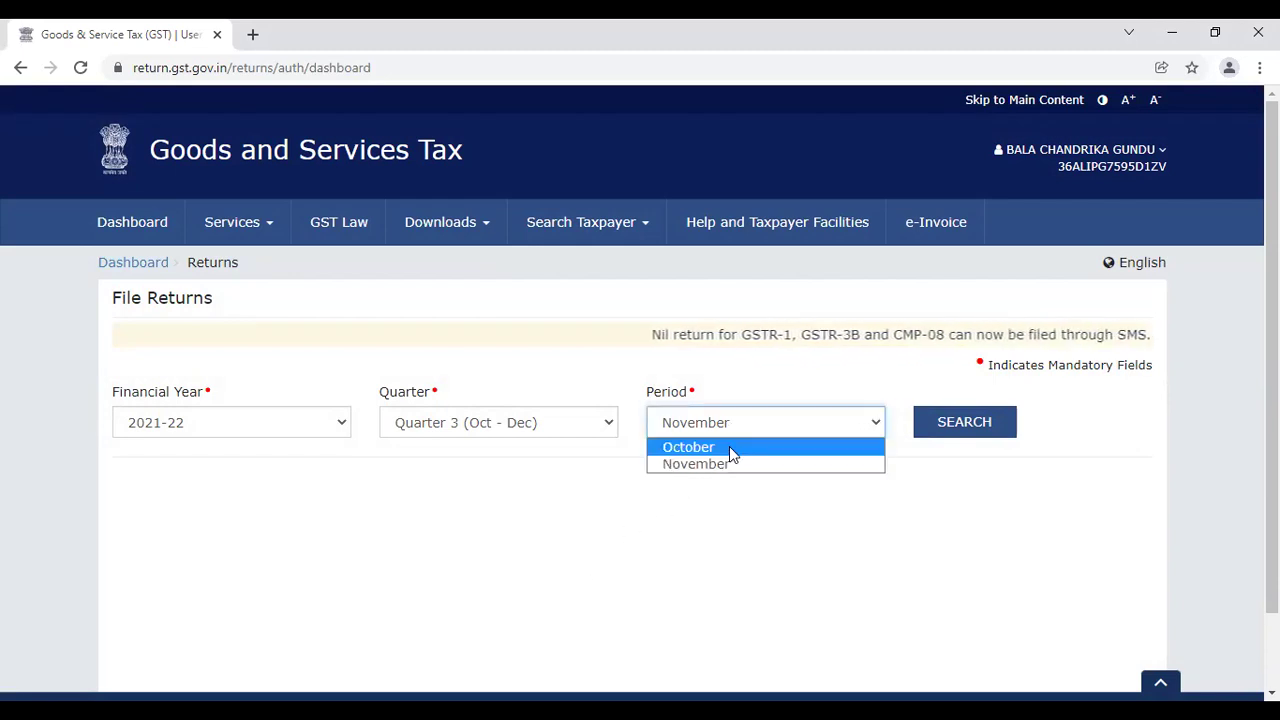
{"action": "left_click", "coordinate": [729, 446]}
{"action": "left_click", "coordinate": [946, 423]}
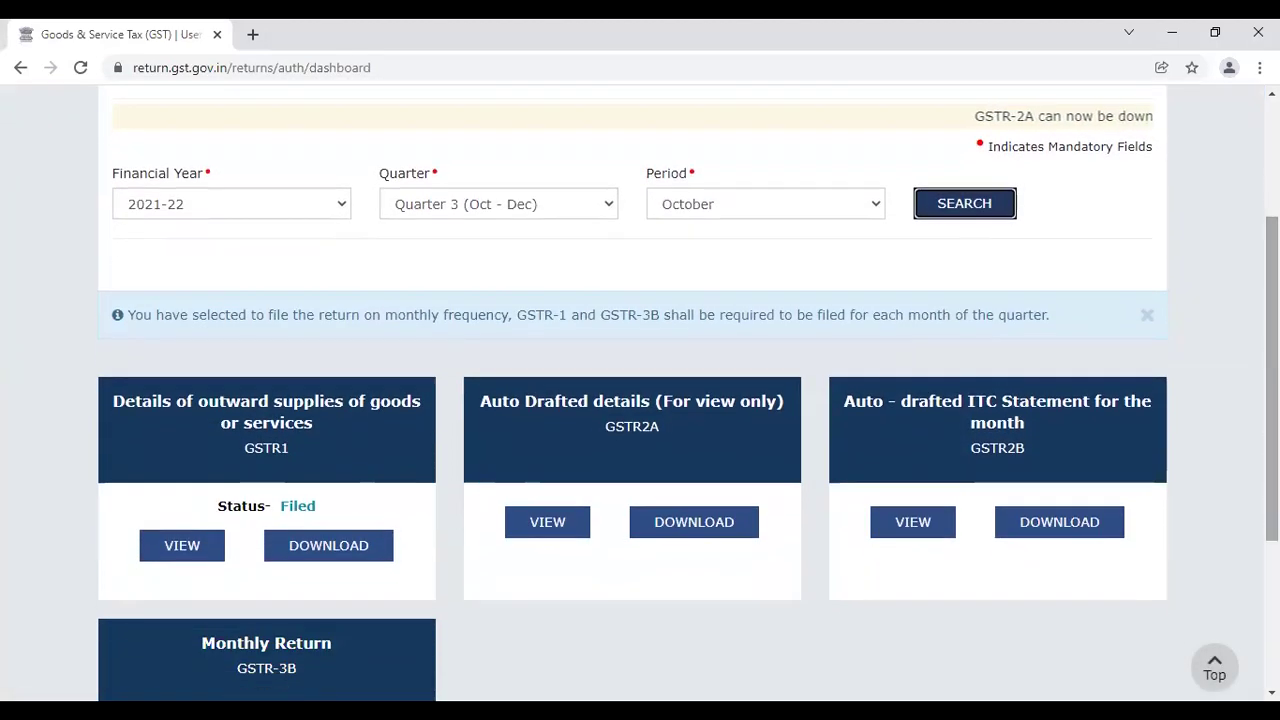
{"action": "left_click", "coordinate": [278, 425]}
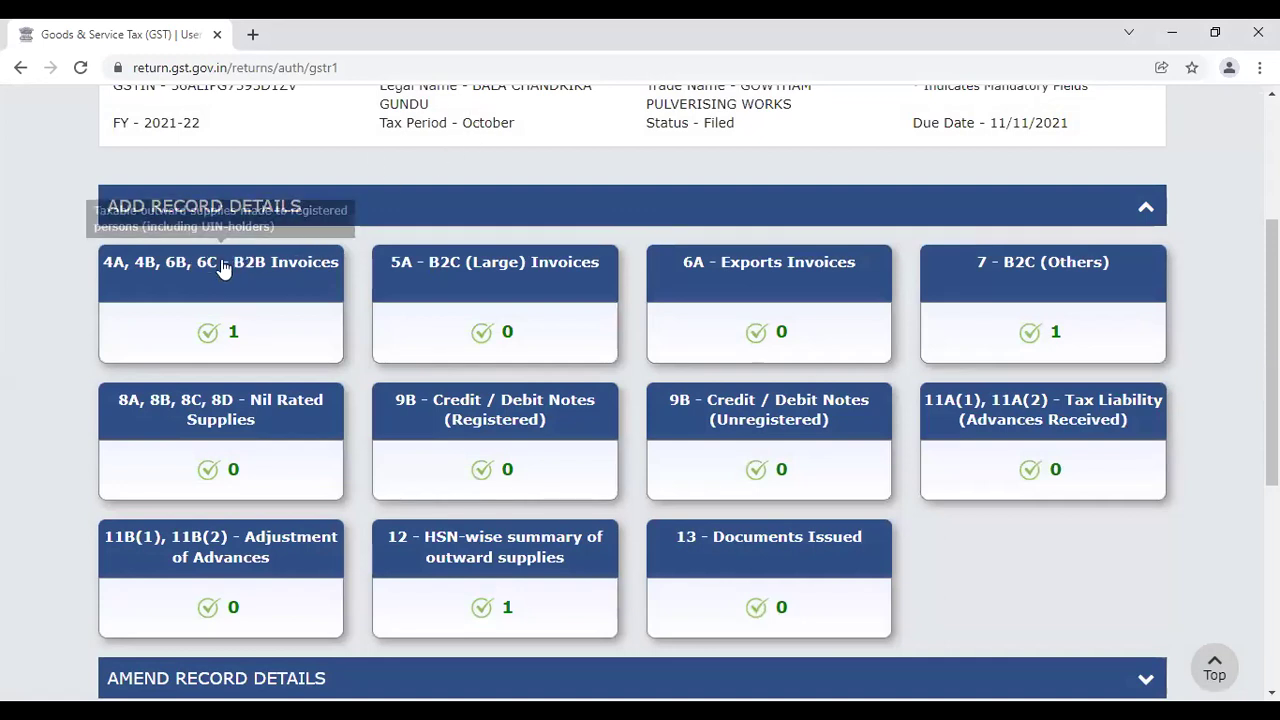
{"action": "left_click", "coordinate": [198, 272]}
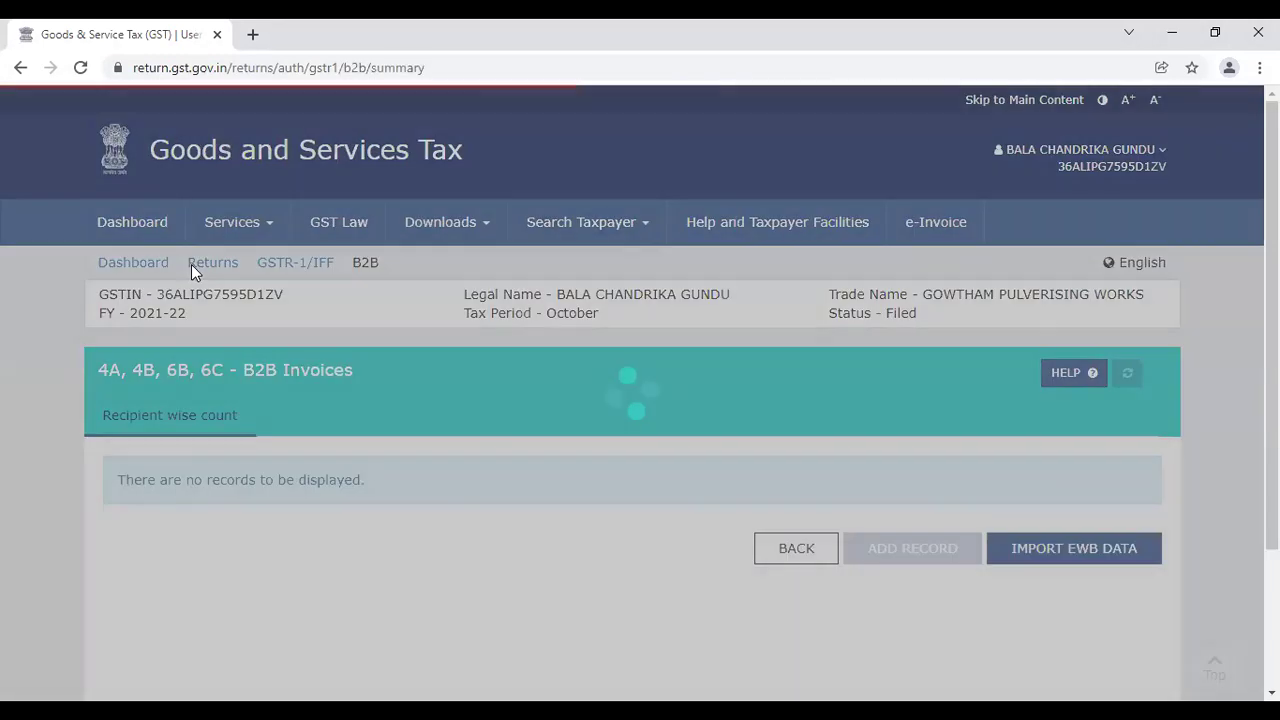
{"action": "scroll", "coordinate": [703, 500], "scroll_direction": "down", "scroll_amount": 2}
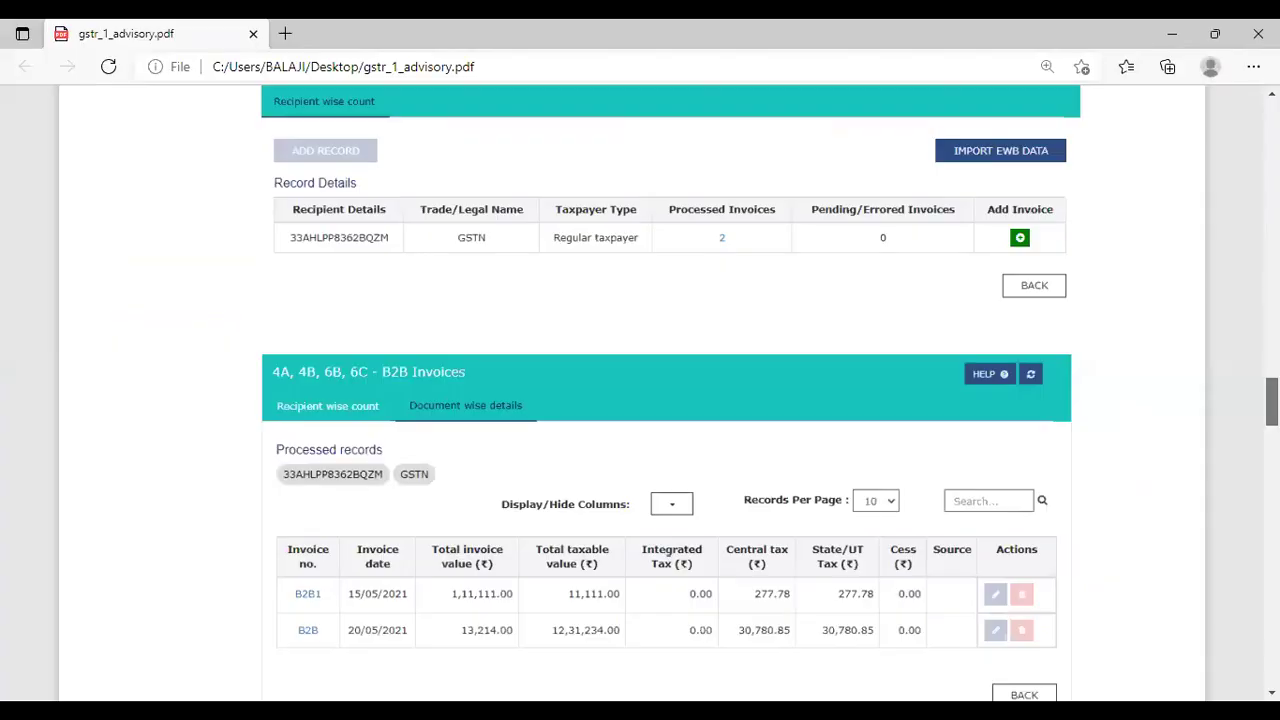
Read the sample B2B Invoices record and document-wise tables in gstr_1_advisory.pdf
{"action": "scroll", "coordinate": [639, 212], "scroll_direction": "down", "scroll_amount": 2}
{"action": "scroll", "coordinate": [639, 212], "scroll_direction": "up", "scroll_amount": 2}
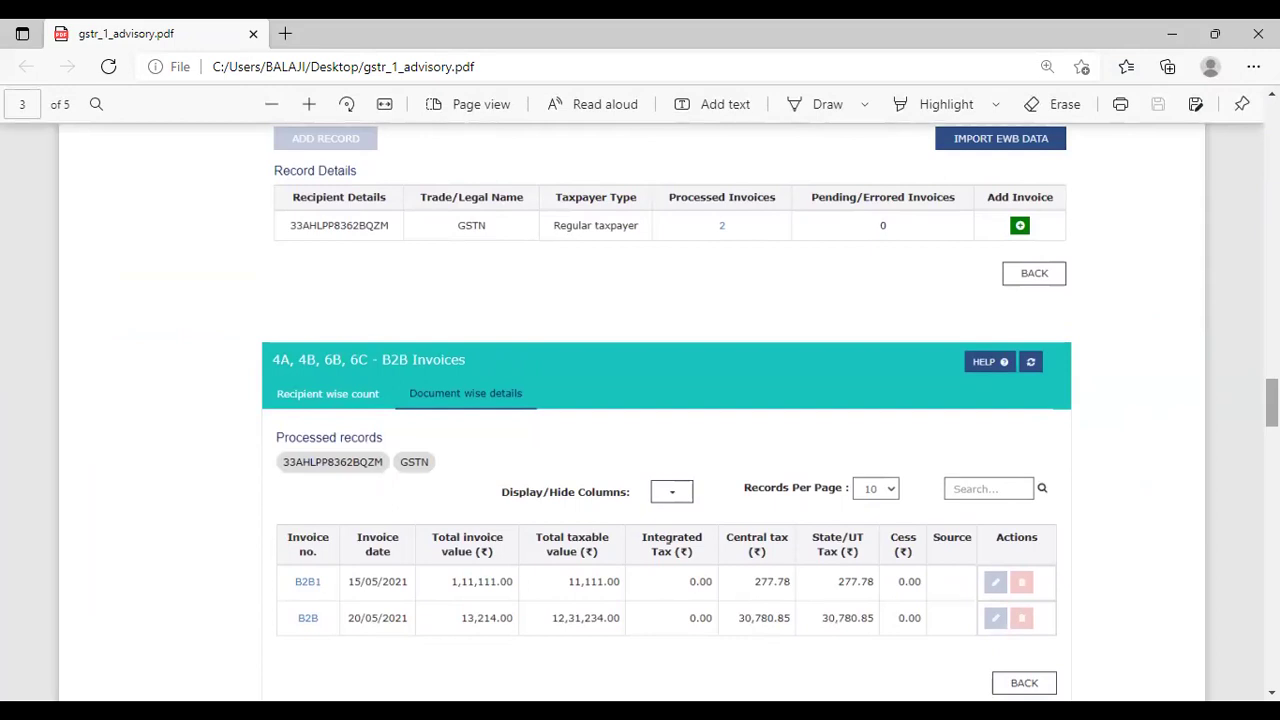
{"action": "scroll", "coordinate": [640, 412], "scroll_direction": "down", "scroll_amount": 3}
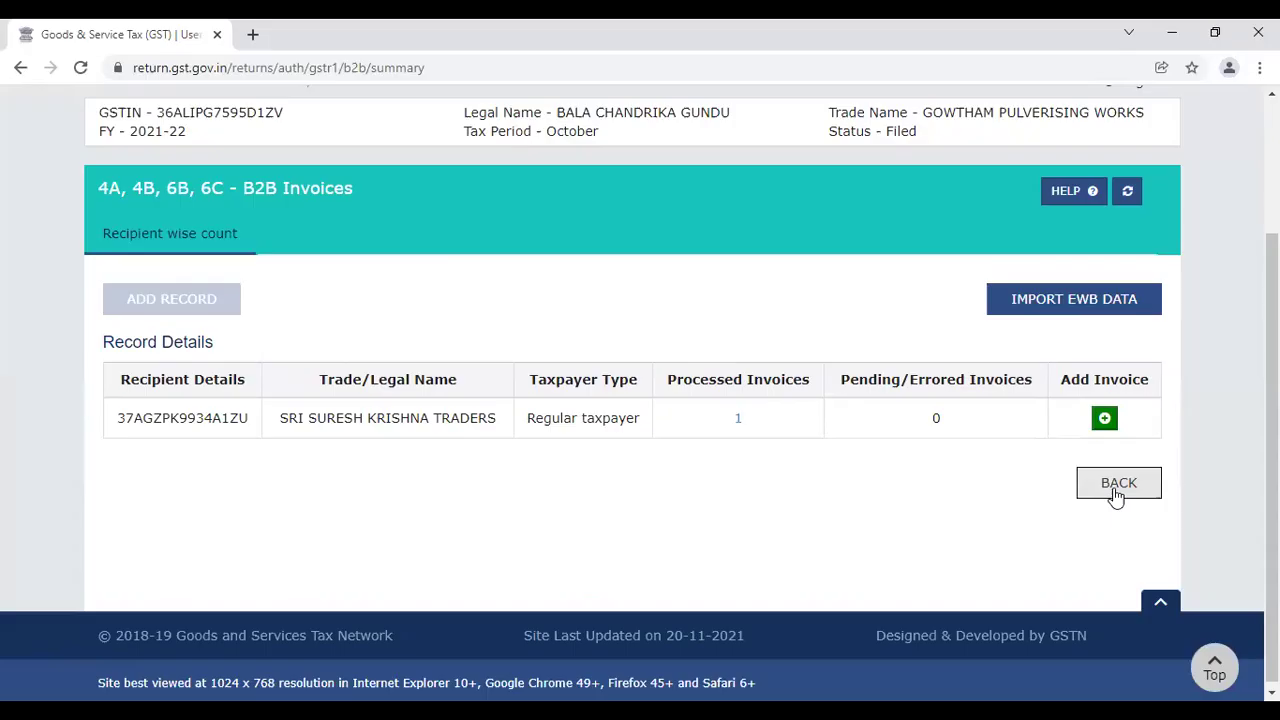
Back in the GST portal, go to the October GSTR-1 page and reopen the B2B Invoices record details
{"action": "left_click", "coordinate": [1116, 484]}
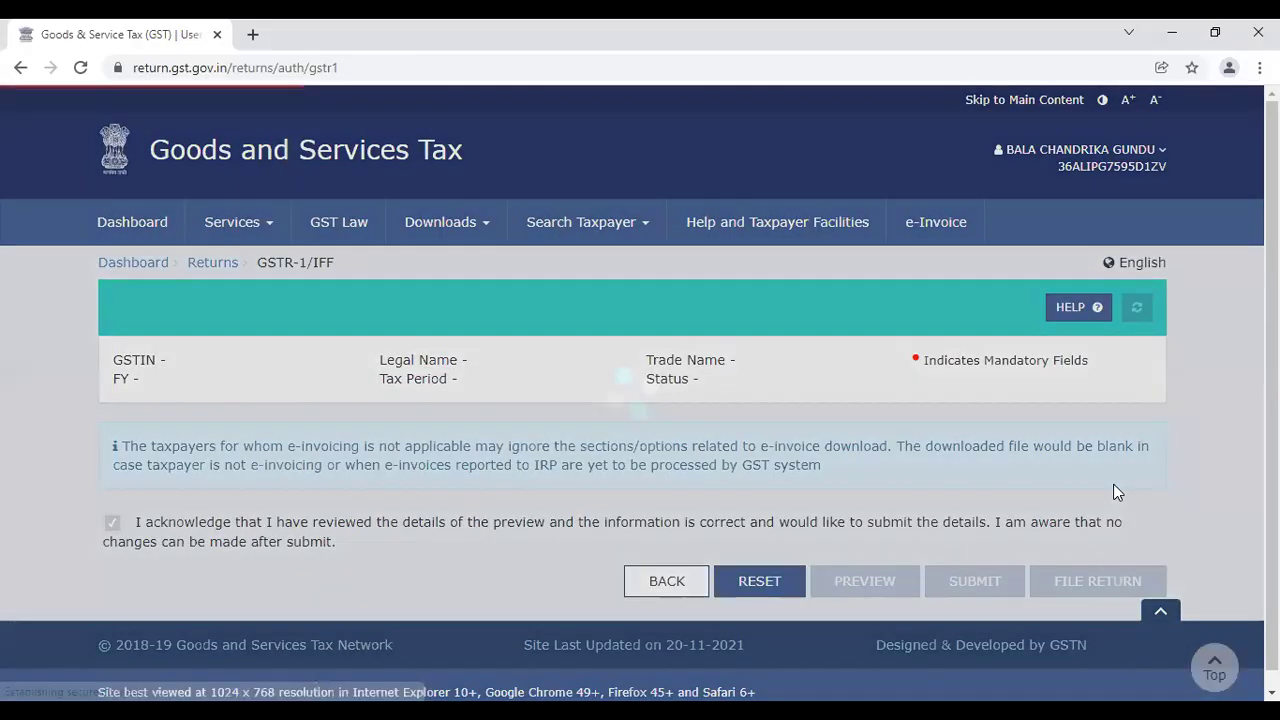
{"action": "scroll", "coordinate": [640, 400], "scroll_direction": "down", "scroll_amount": 3}
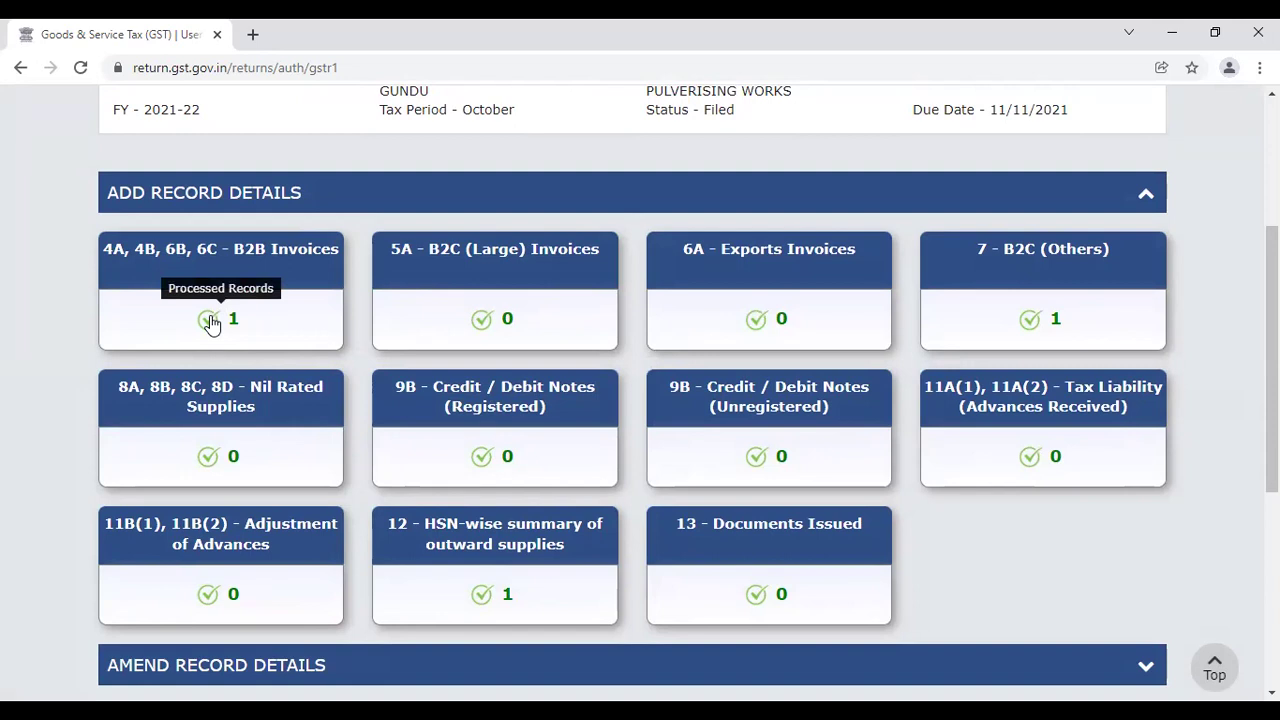
{"action": "left_click", "coordinate": [293, 262]}
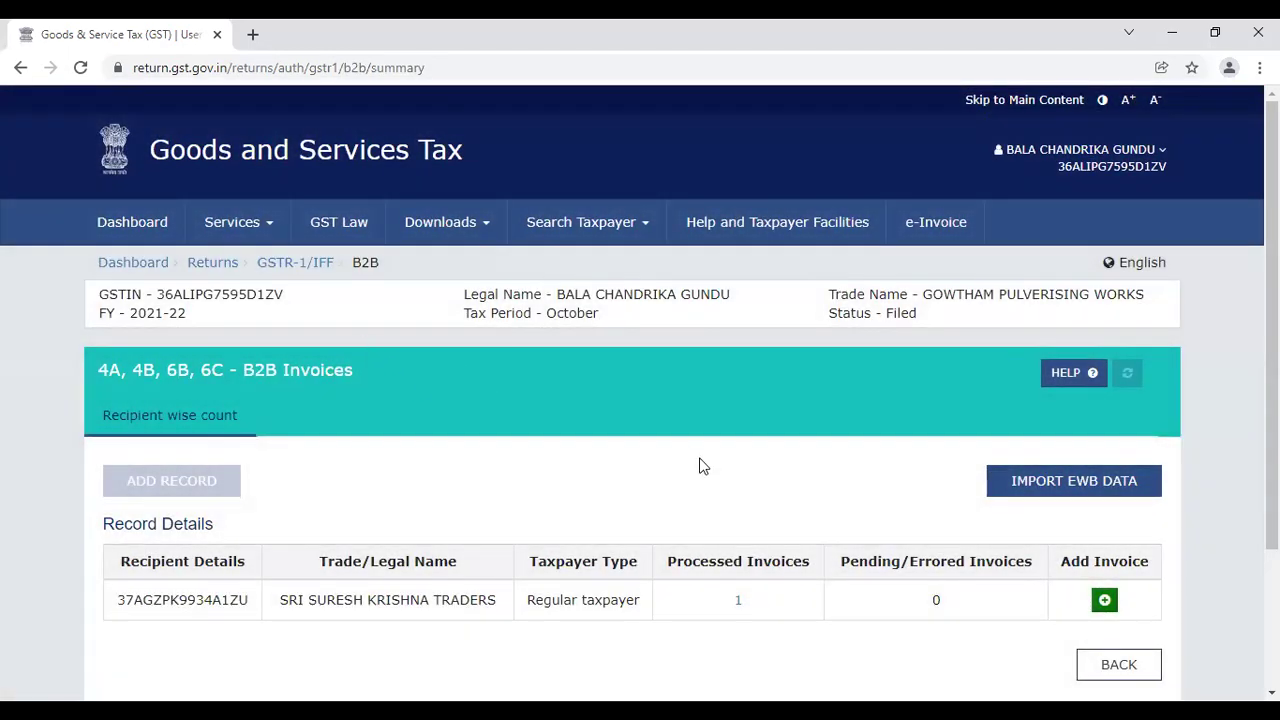
{"action": "scroll", "coordinate": [1119, 446], "scroll_direction": "down", "scroll_amount": 1}
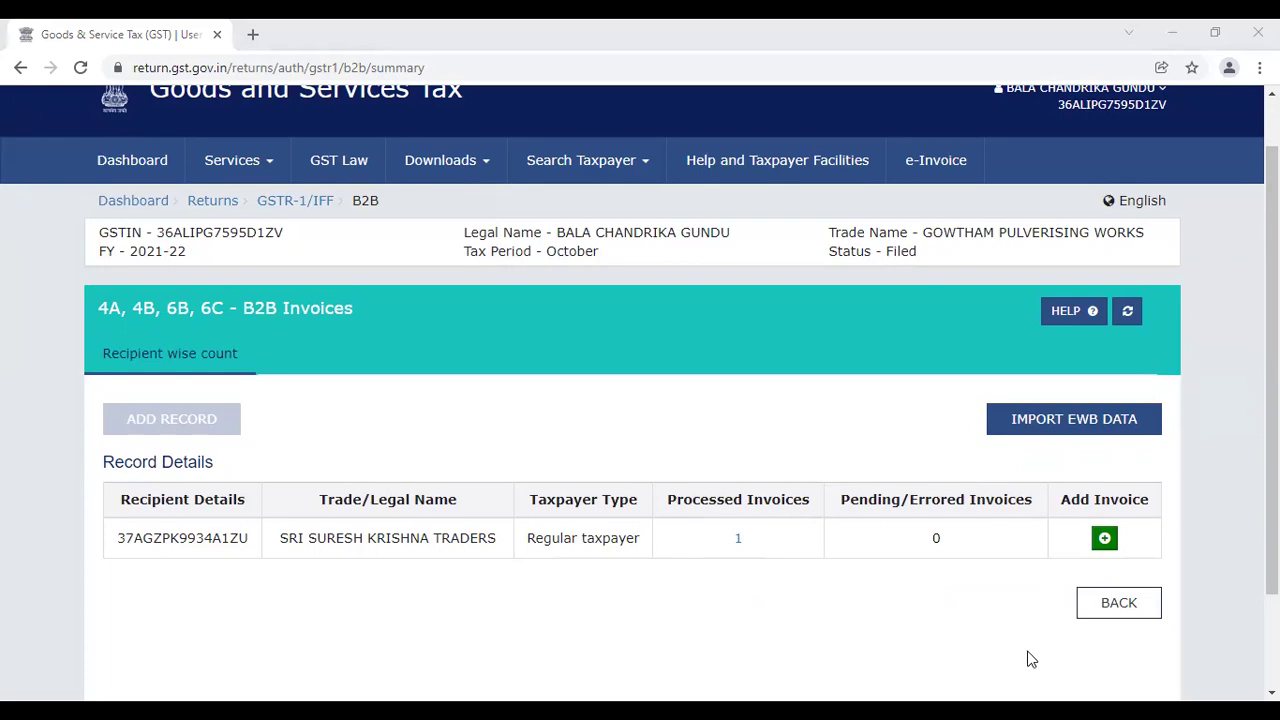
Switch to gstr_1_advisory.pdf and examine the explanation and sample image of the colour-coded Add Record Details tiles
{"action": "key", "text": "alt+Tab"}
{"action": "scroll", "coordinate": [640, 400], "scroll_direction": "up", "scroll_amount": 10}
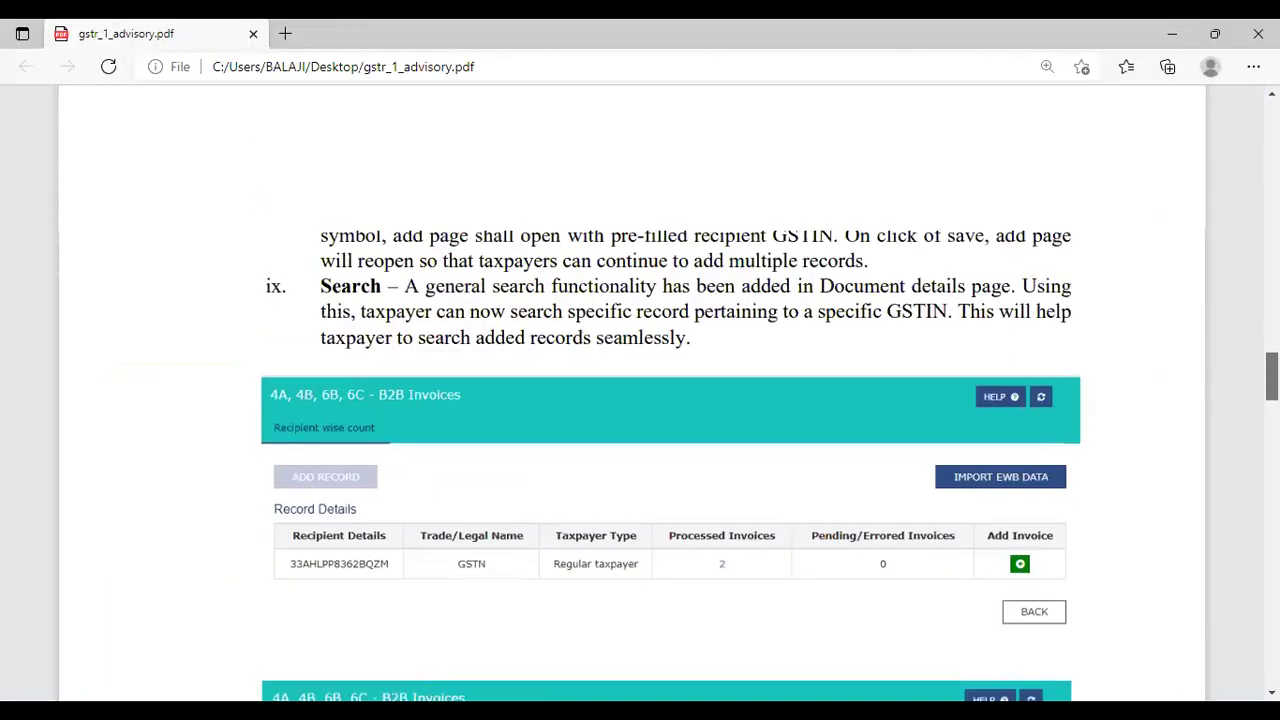
{"action": "scroll", "coordinate": [640, 400], "scroll_direction": "up", "scroll_amount": 9}
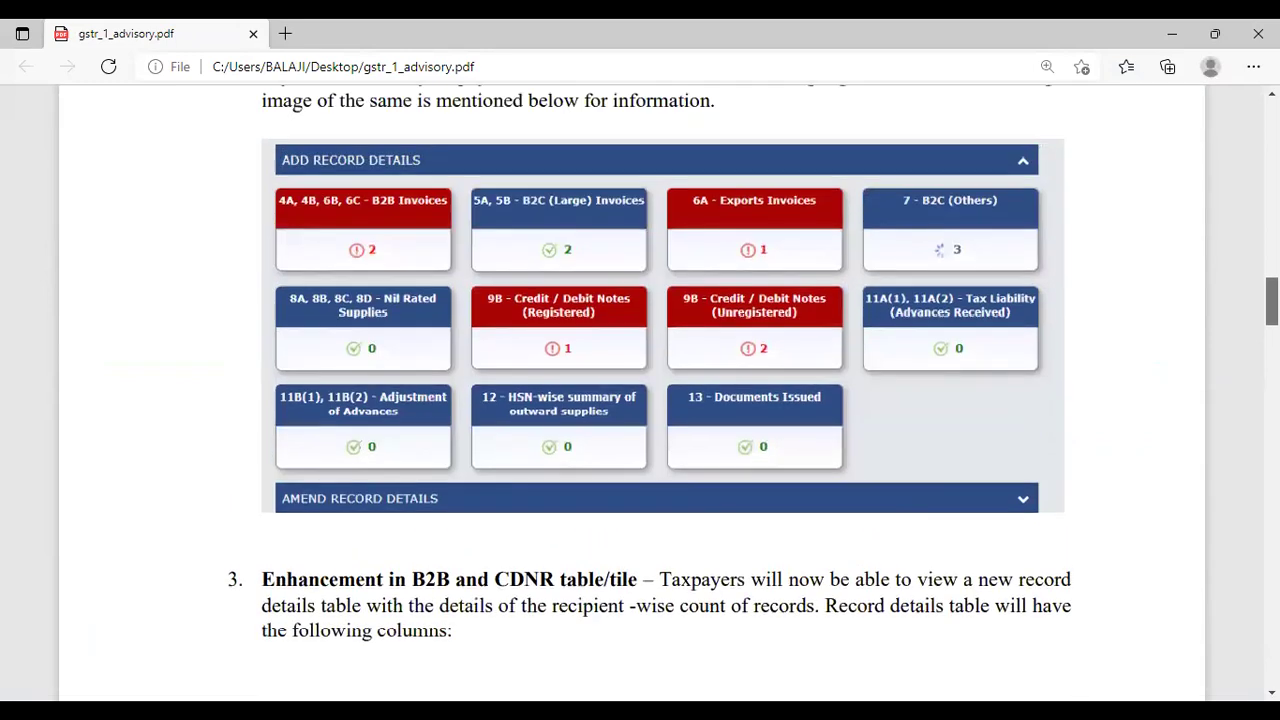
{"action": "scroll", "coordinate": [1016, 405], "scroll_direction": "up", "scroll_amount": 2}
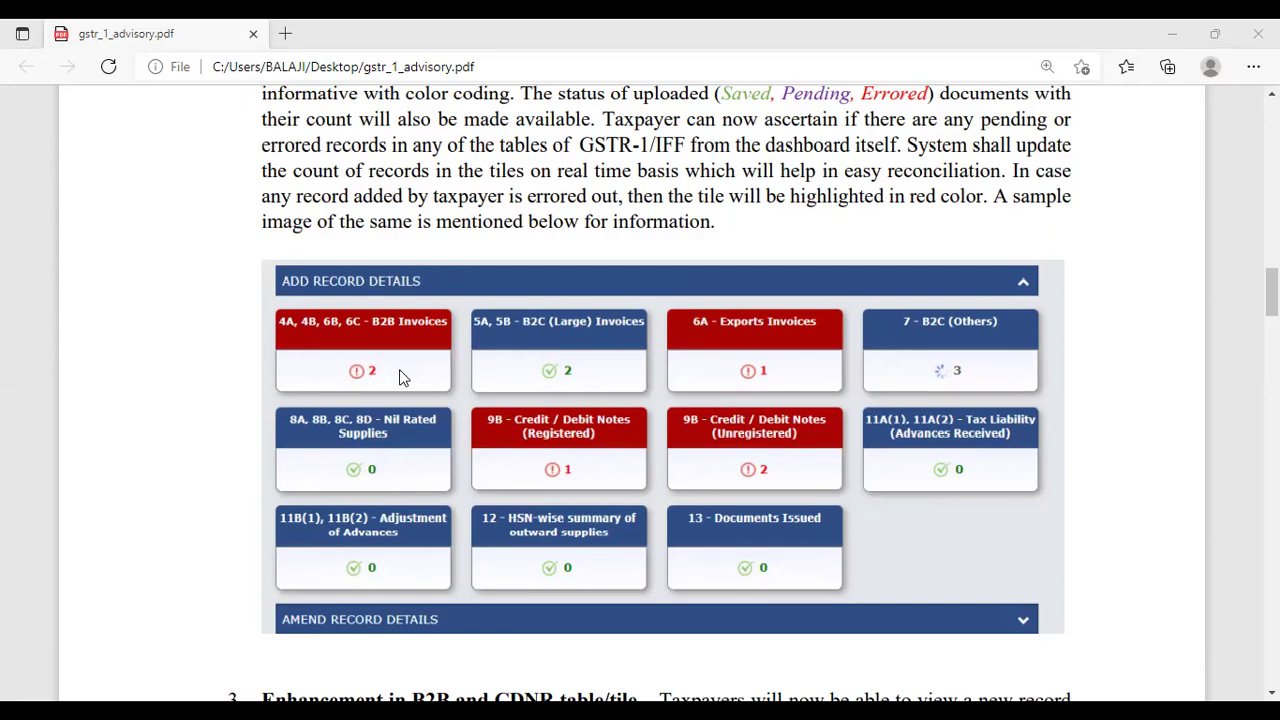
Switch to the GST portal, leave the B2B Invoices page and review the October GSTR-1 page down to its filing options
{"action": "mouse_move", "coordinate": [929, 77]}
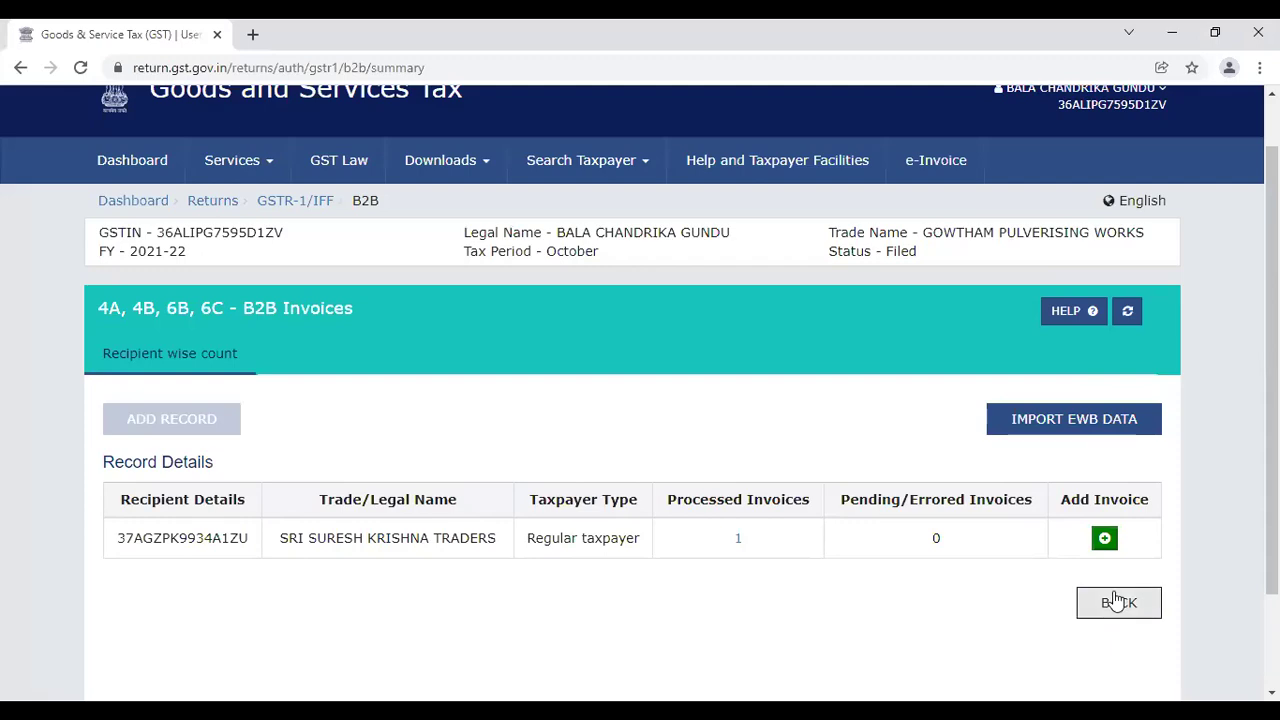
{"action": "left_click", "coordinate": [1115, 598]}
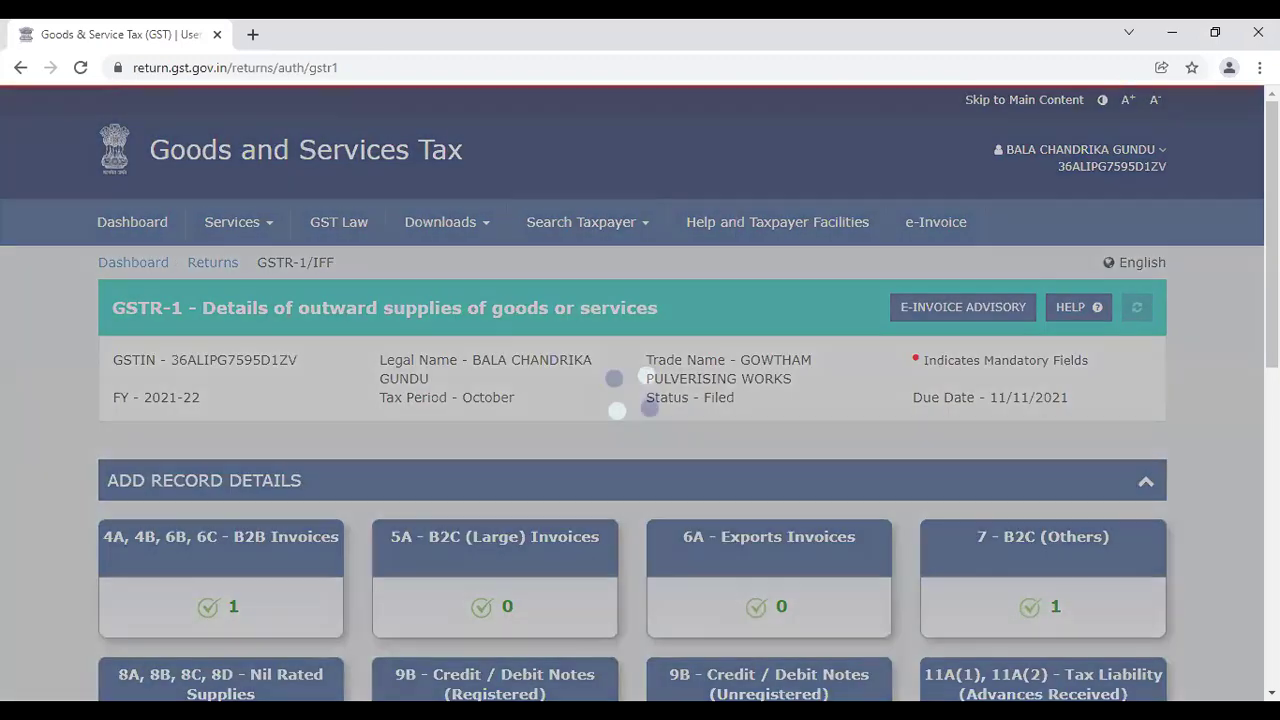
{"action": "scroll", "coordinate": [640, 393], "scroll_direction": "down", "scroll_amount": 5}
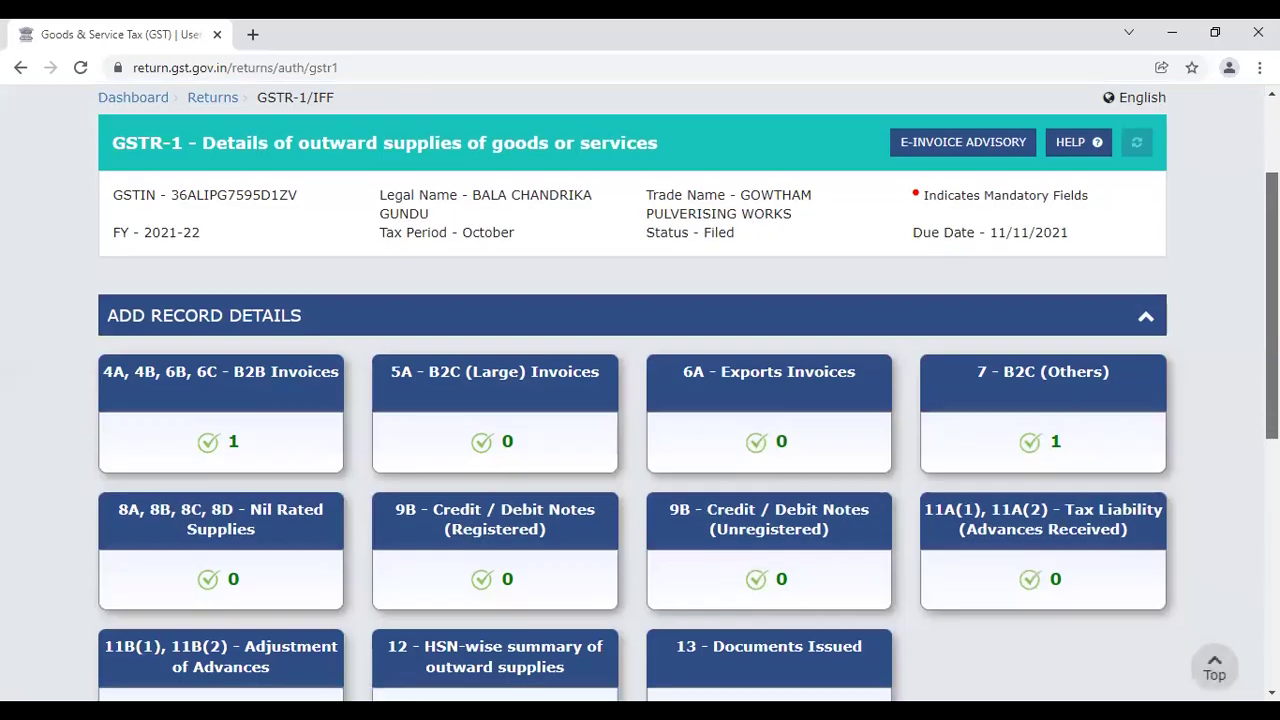
{"action": "scroll", "coordinate": [420, 600], "scroll_direction": "down", "scroll_amount": 1}
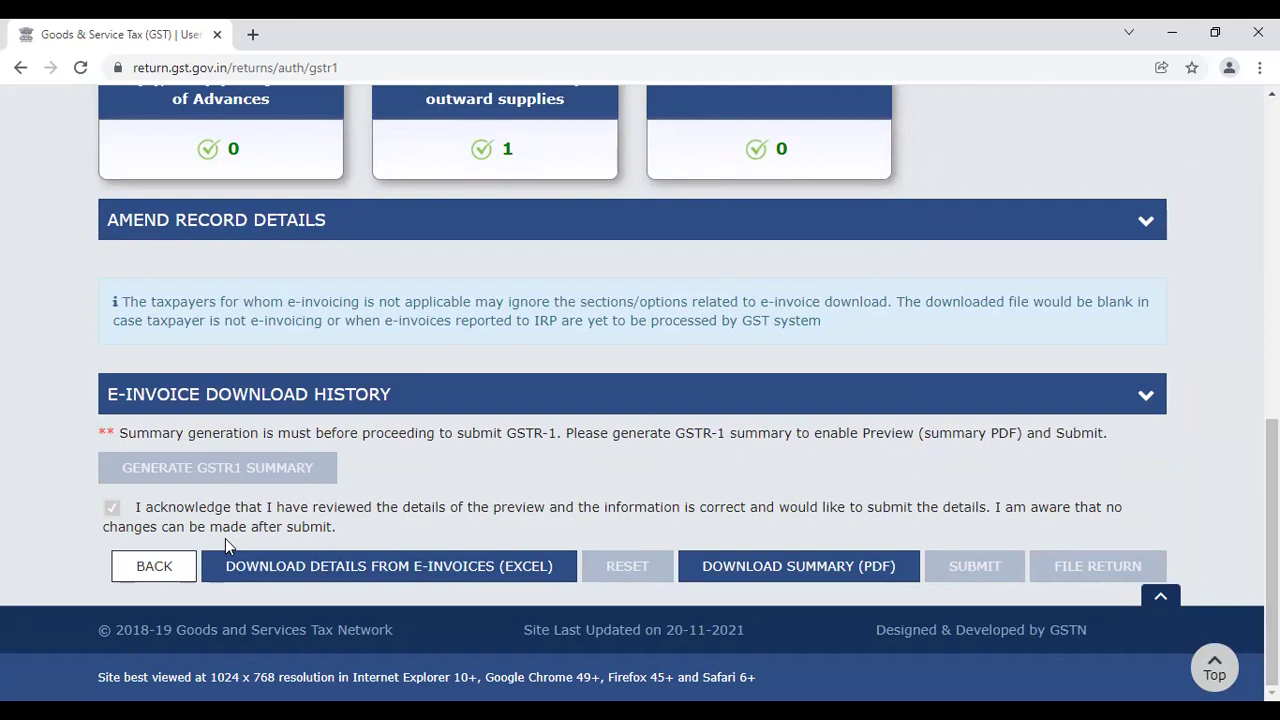
Leave the October GSTR-1, search the 2021-22 returns for November and open its GSTR-1 for online preparation
{"action": "left_click", "coordinate": [162, 575]}
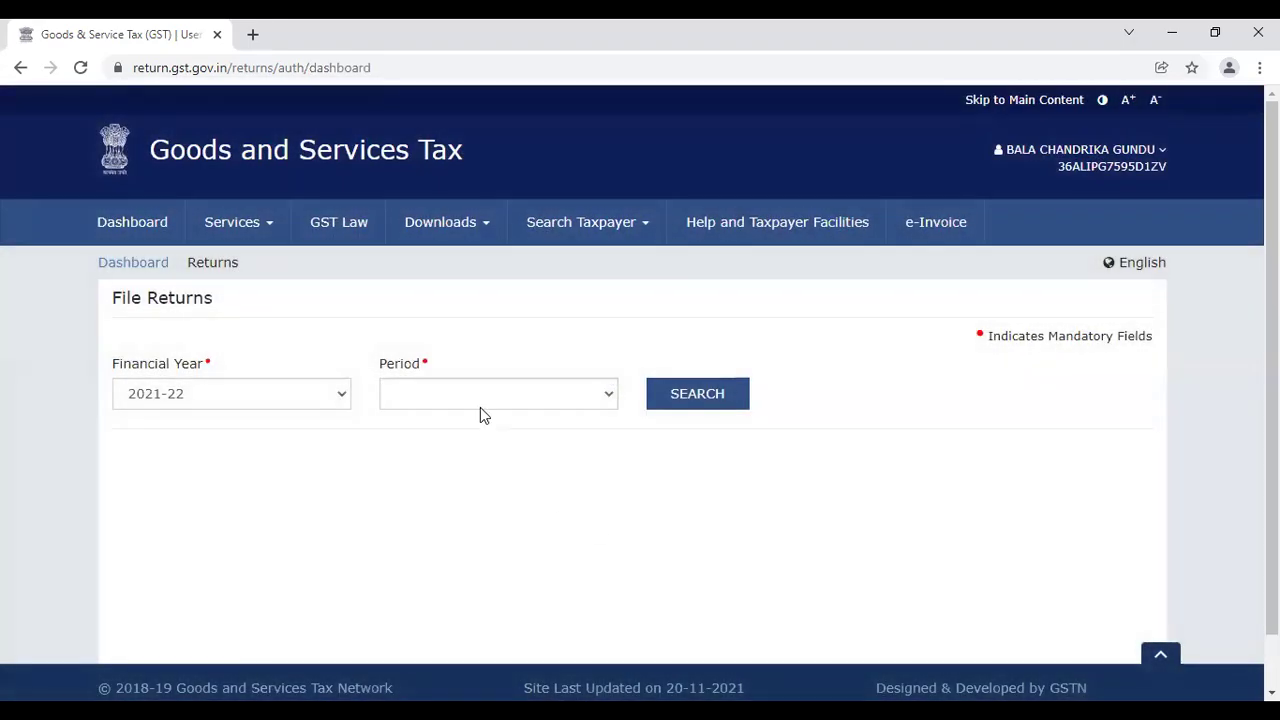
{"action": "left_click", "coordinate": [480, 400]}
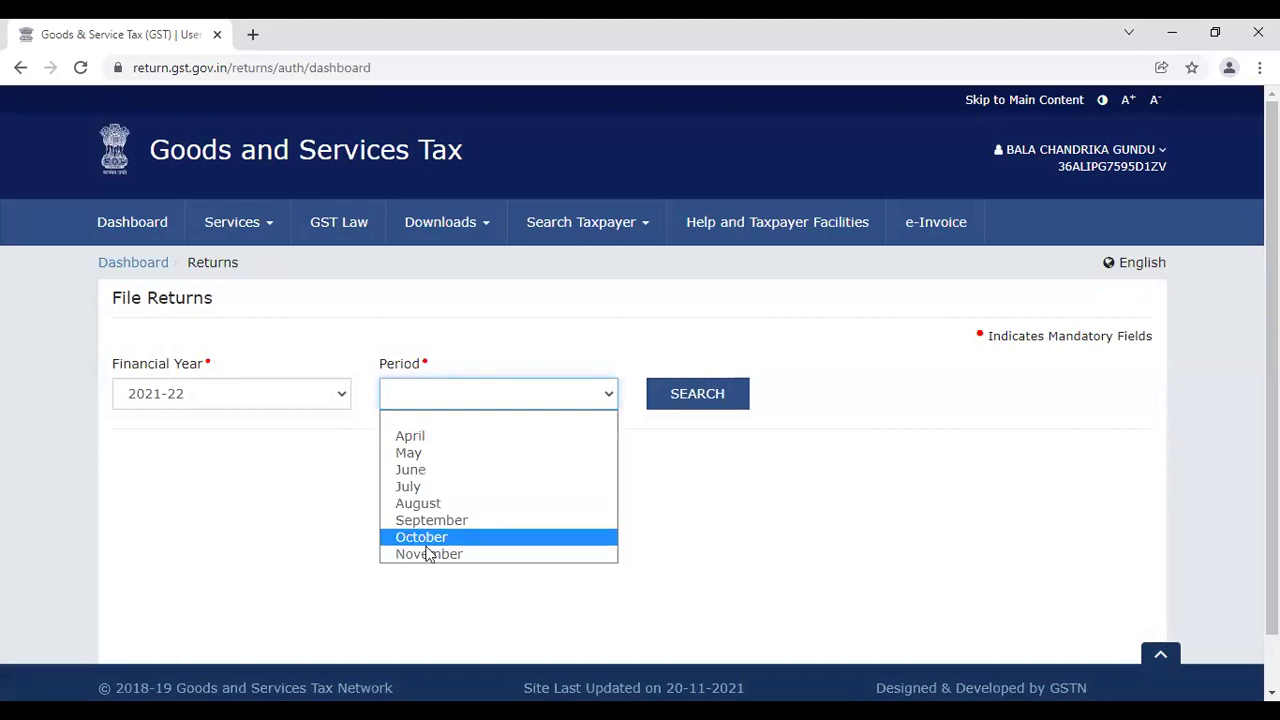
{"action": "left_click", "coordinate": [430, 554]}
{"action": "left_click", "coordinate": [706, 397]}
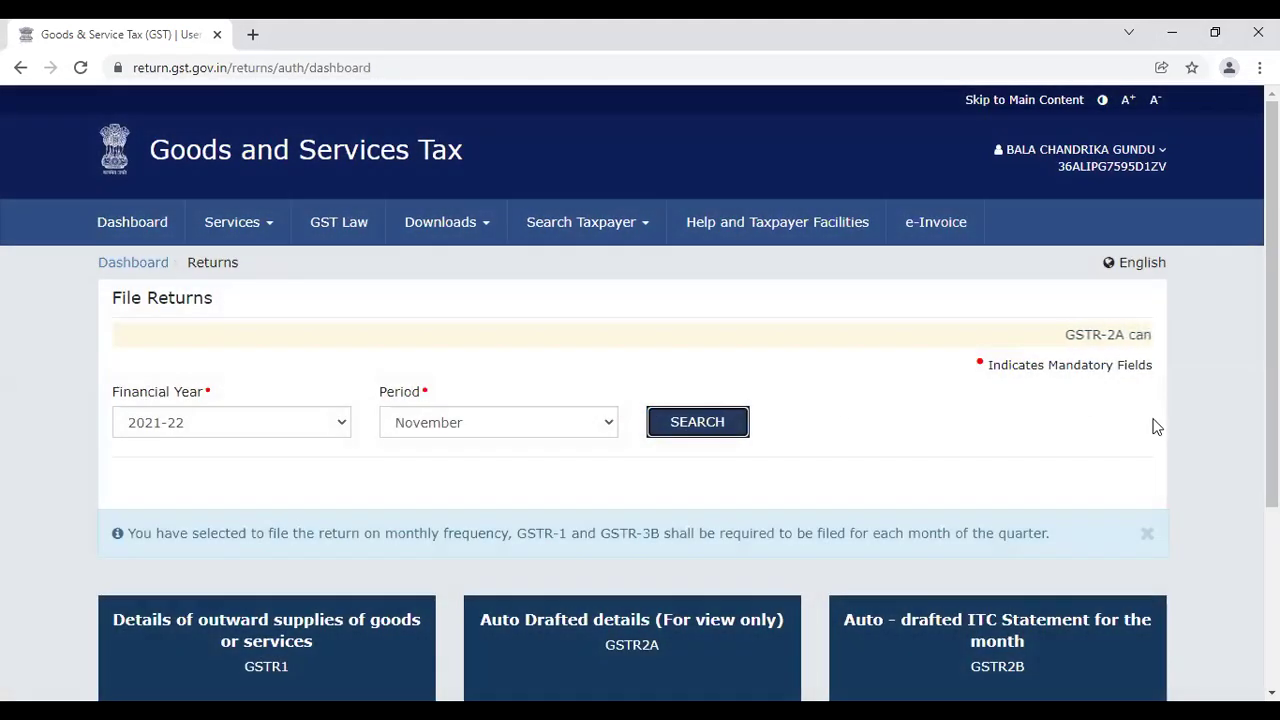
{"action": "scroll", "coordinate": [1271, 400], "scroll_direction": "down", "scroll_amount": 2}
{"action": "scroll", "coordinate": [714, 460], "scroll_direction": "down", "scroll_amount": 1}
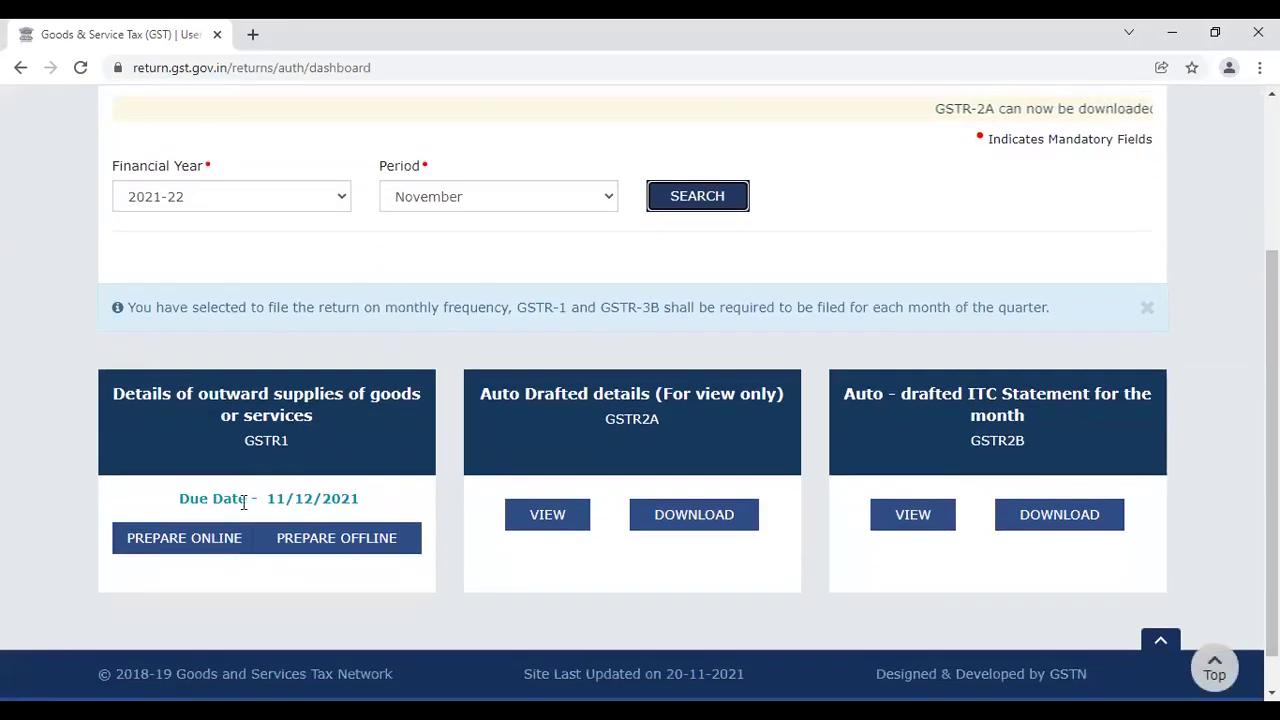
{"action": "left_click", "coordinate": [191, 552]}
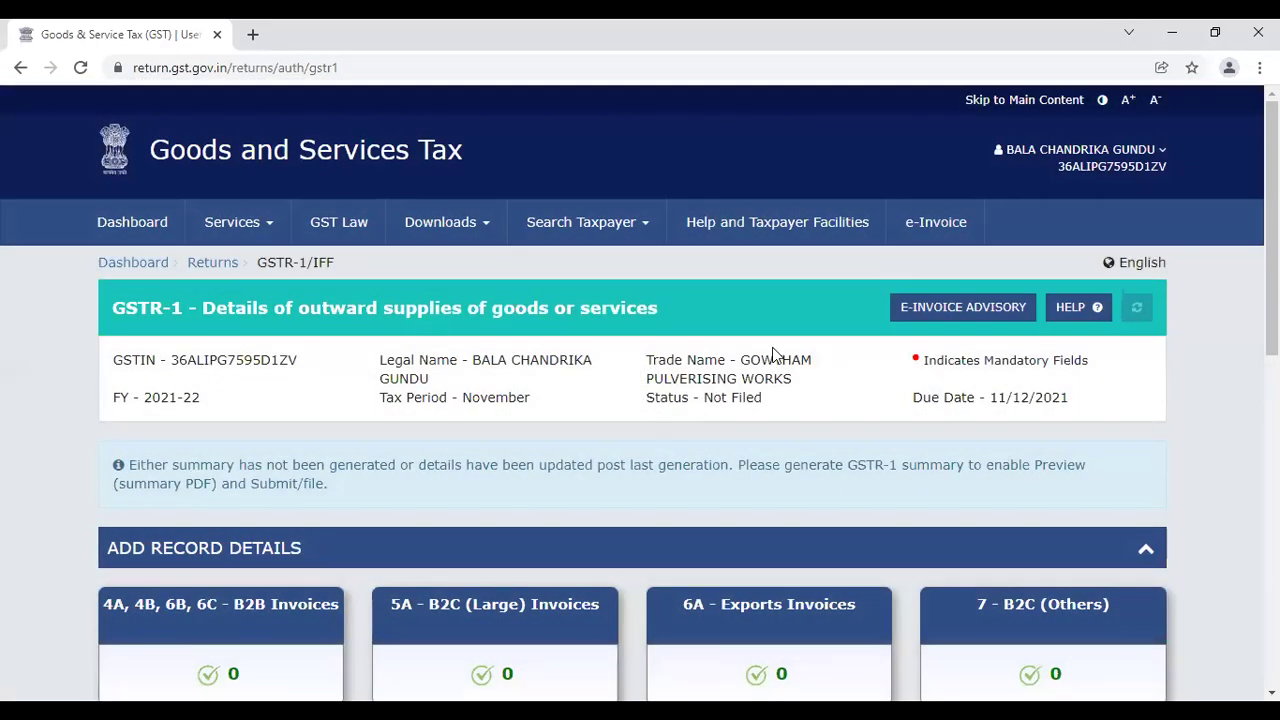
Examine the November GSTR-1's record tiles, amendment section, summary generation and submission options
{"action": "left_click_drag", "start_coordinate": [1271, 200], "coordinate": [1271, 530]}
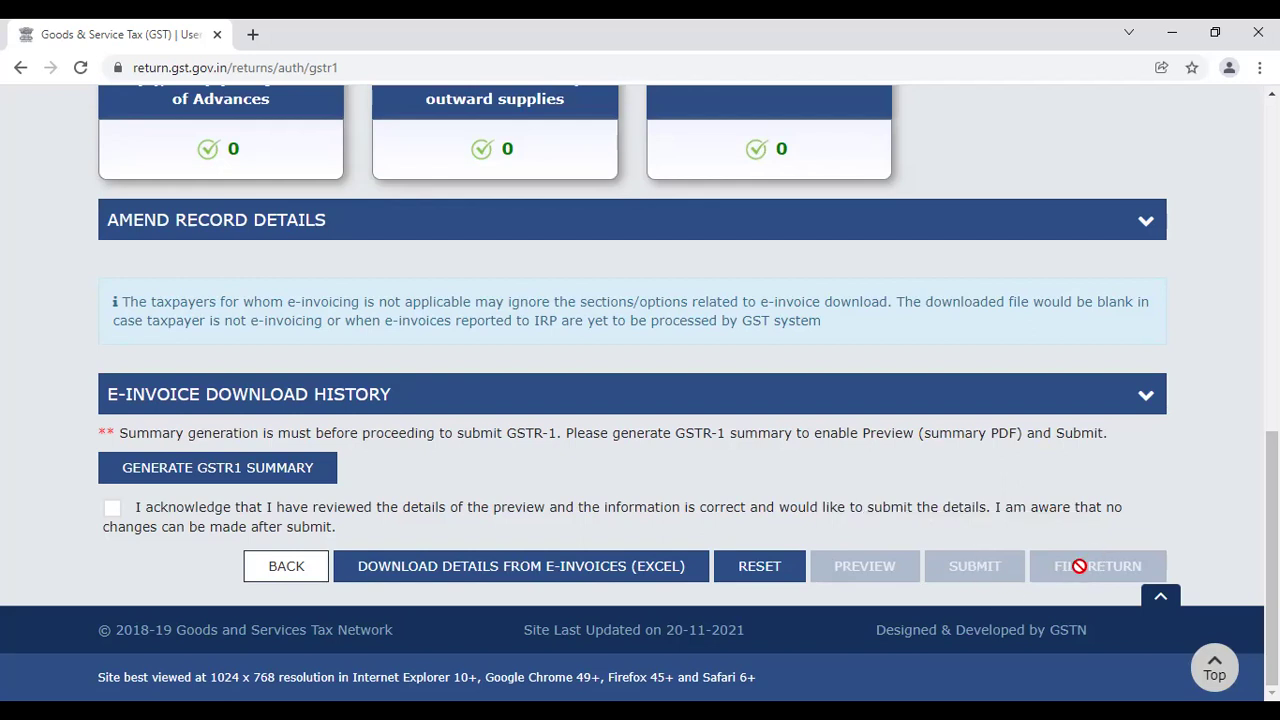
{"action": "scroll", "coordinate": [640, 393], "scroll_direction": "up", "scroll_amount": 2}
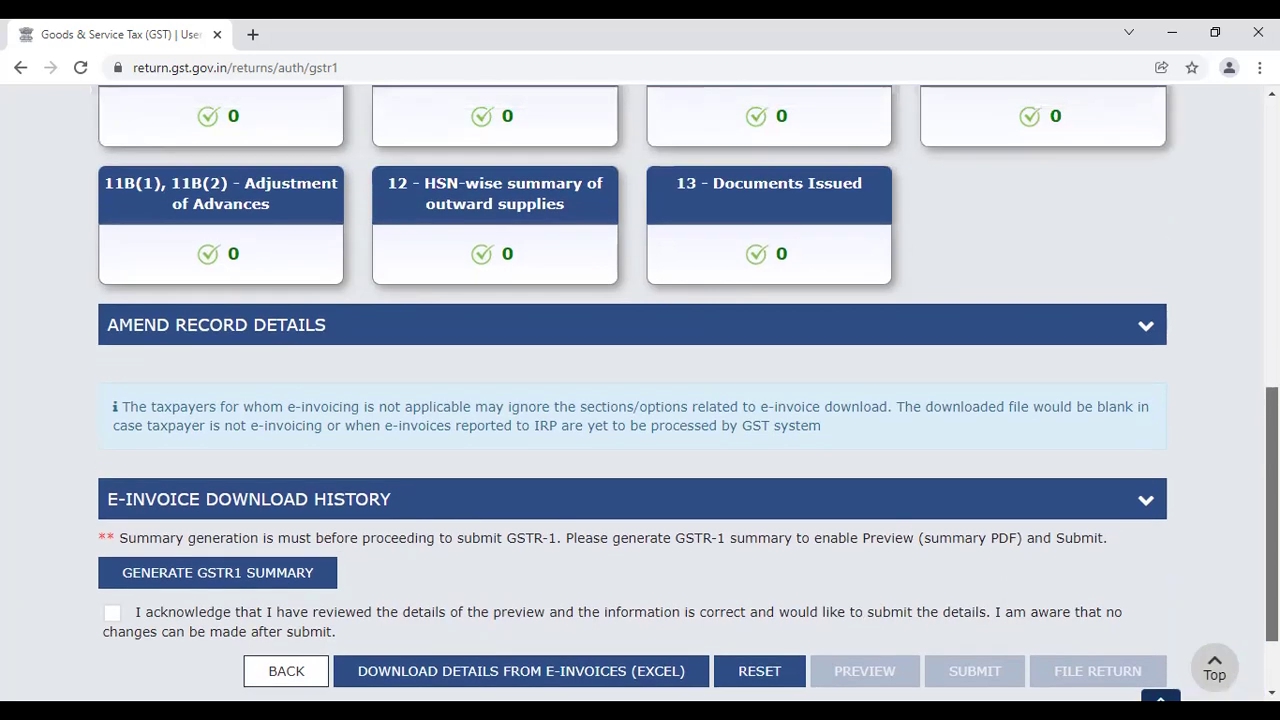
{"action": "scroll", "coordinate": [640, 393], "scroll_direction": "up", "scroll_amount": 2}
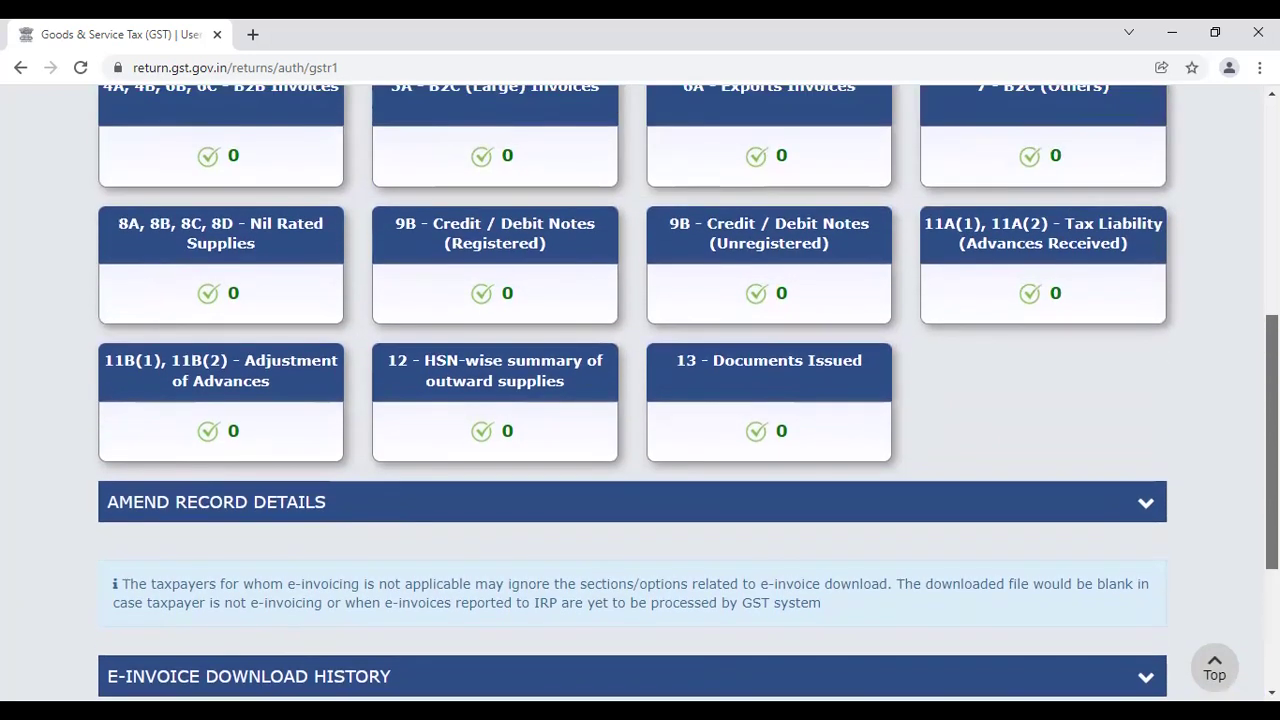
{"action": "scroll", "coordinate": [640, 393], "scroll_direction": "up", "scroll_amount": 1}
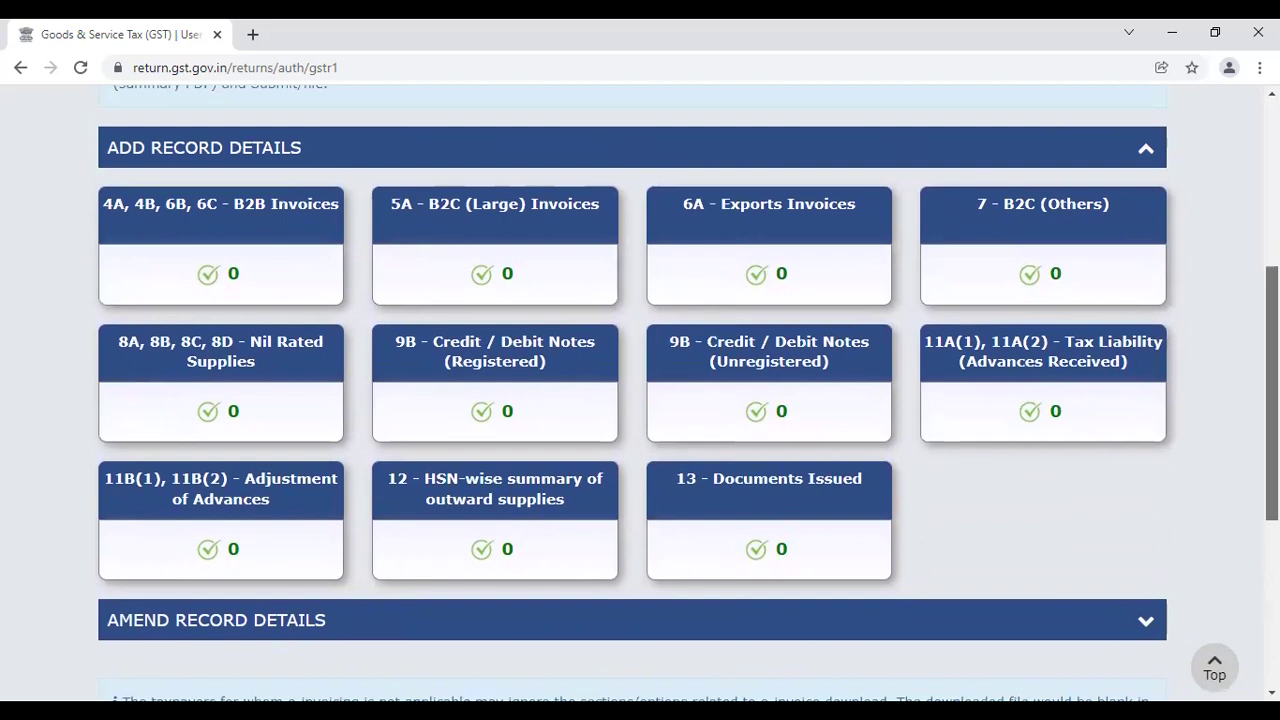
{"action": "scroll", "coordinate": [640, 393], "scroll_direction": "down", "scroll_amount": 1}
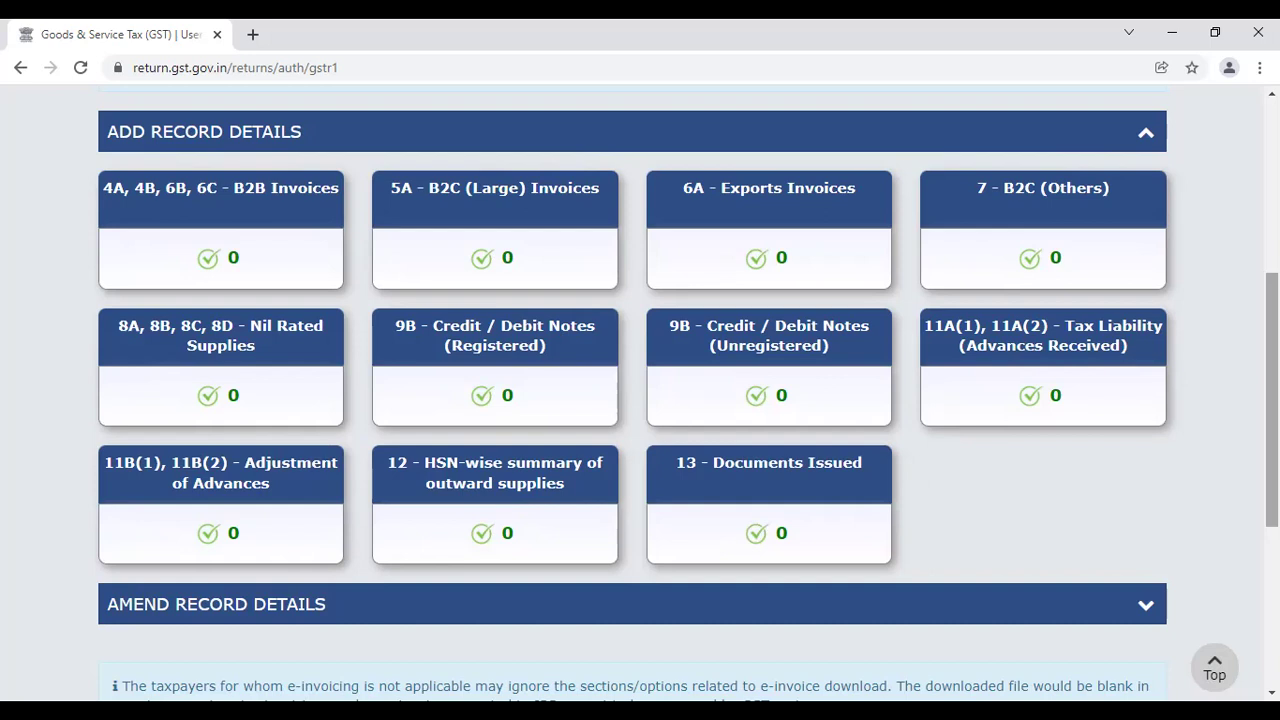
{"action": "scroll", "coordinate": [640, 400], "scroll_direction": "down", "scroll_amount": 4}
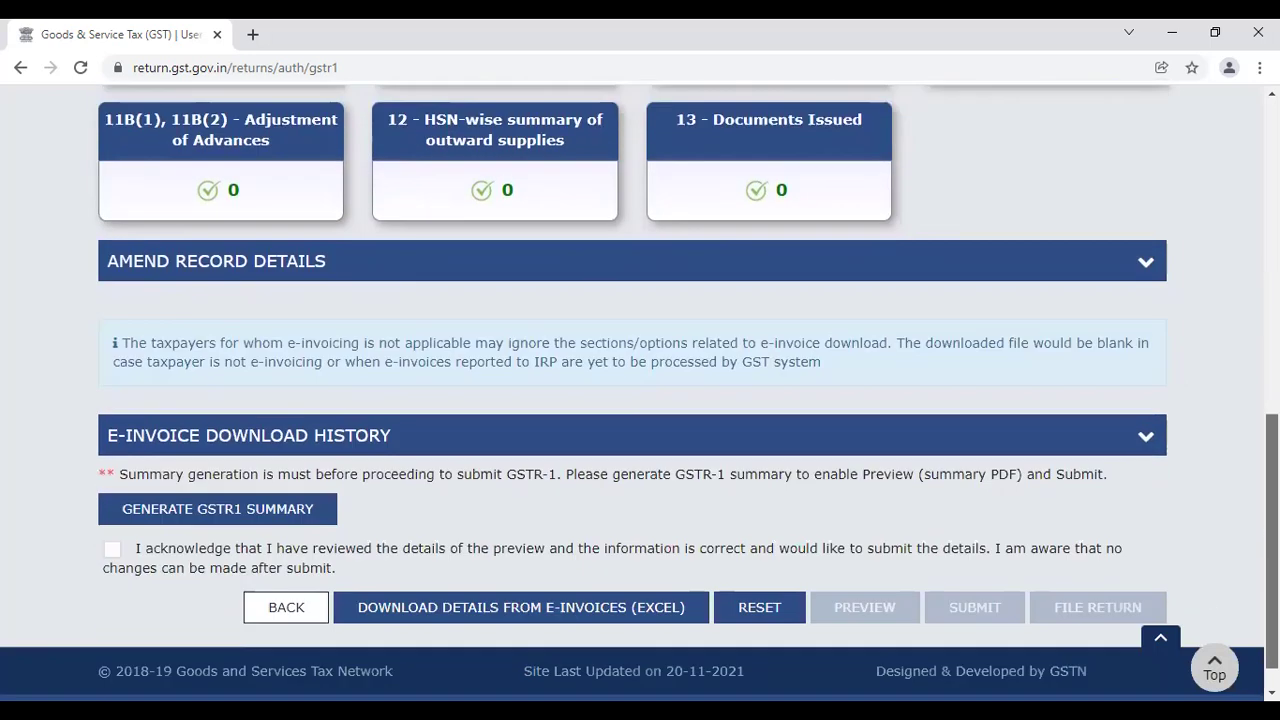